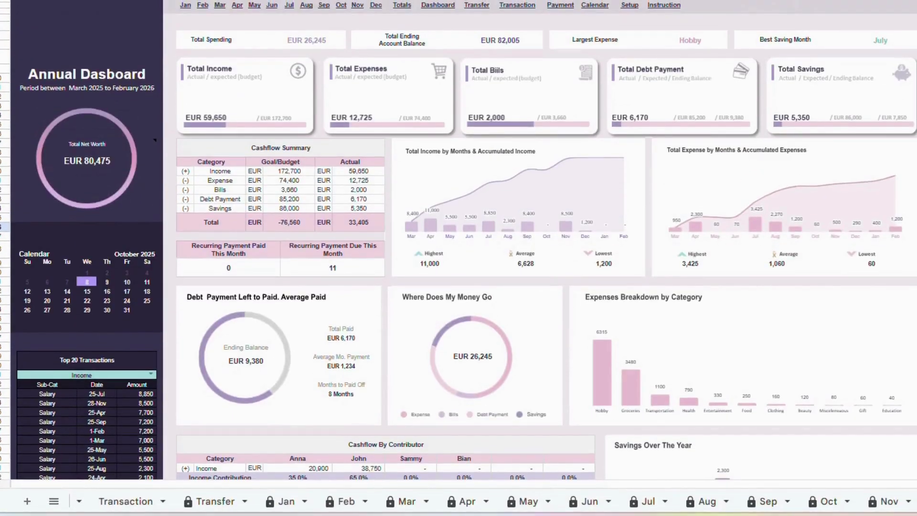
Unprotect the dashboard sheet so summary cells such as Expense become editable
left_click(81, 375)
double_click(220, 180)
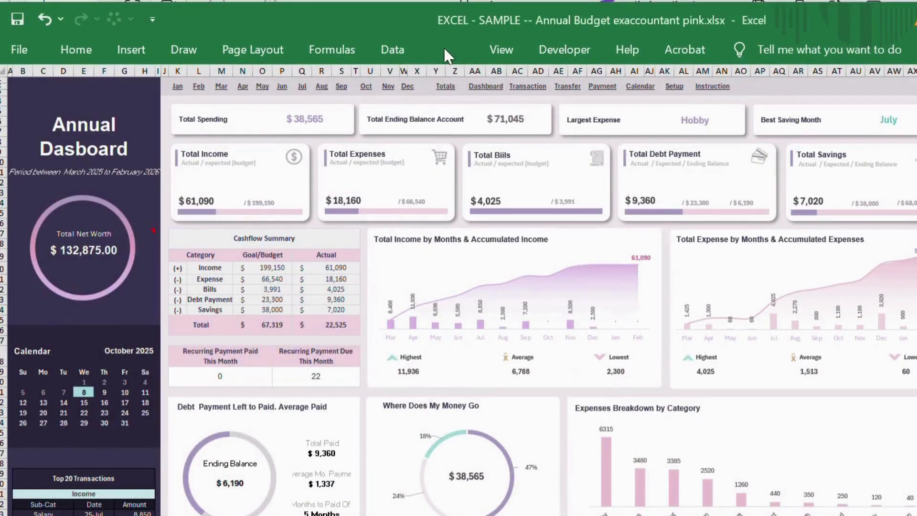
left_click(444, 50)
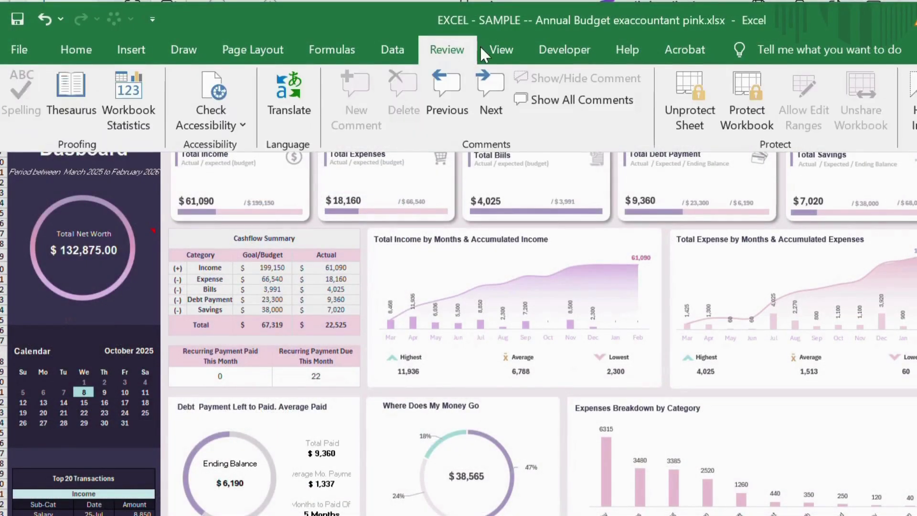
left_click(690, 108)
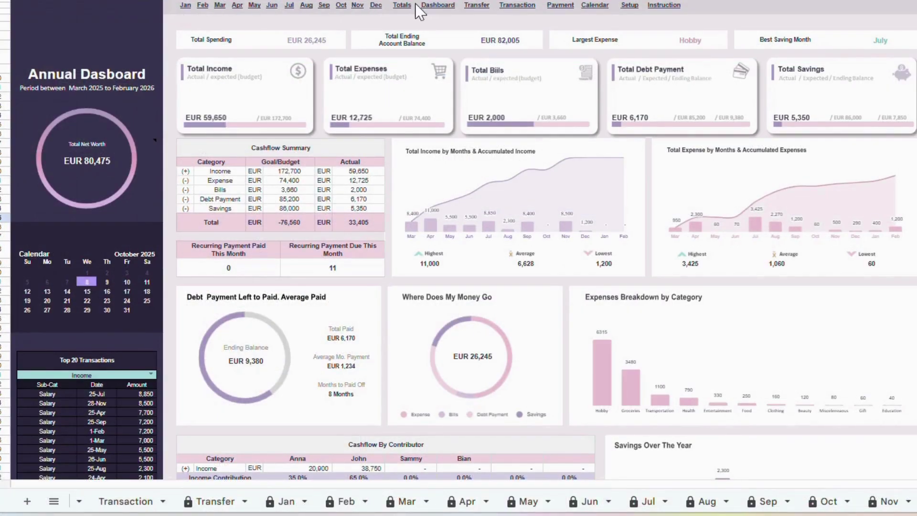
mouse_move(516, 13)
mouse_move(318, 14)
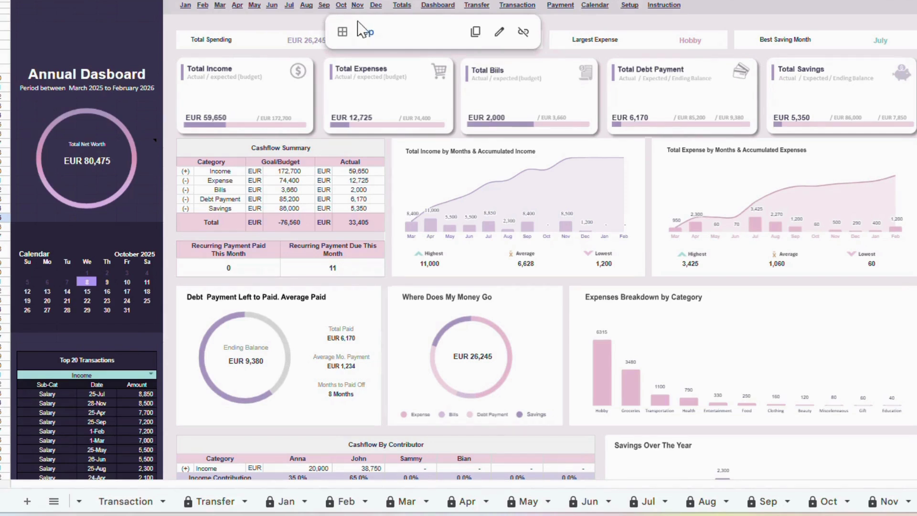
mouse_move(404, 10)
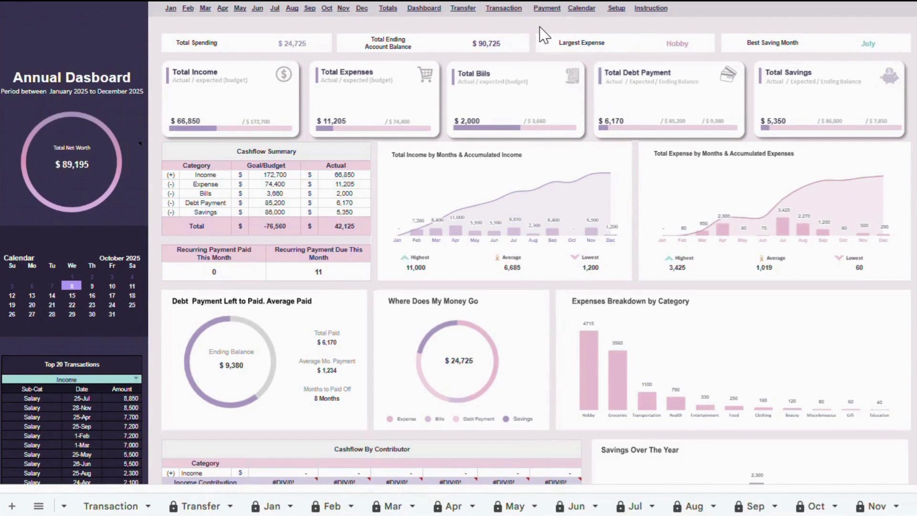
Jump to the Setup sheet through its navigation link
left_click(620, 9)
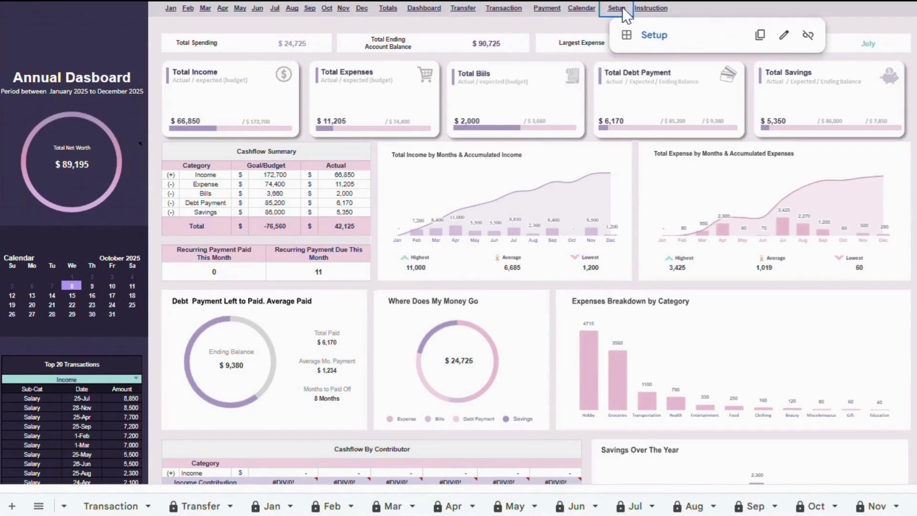
left_click(651, 37)
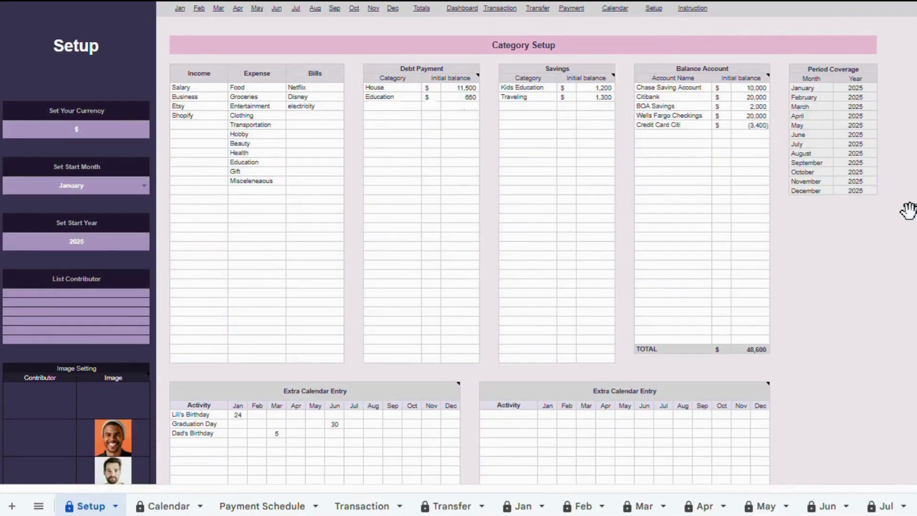
left_click(907, 210)
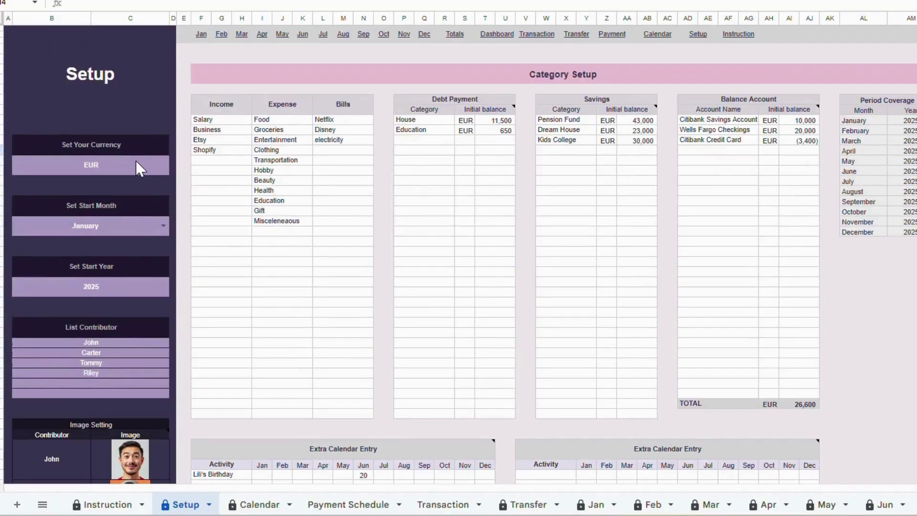
Set the currency to $ and keep January as the start month
left_click(136, 161)
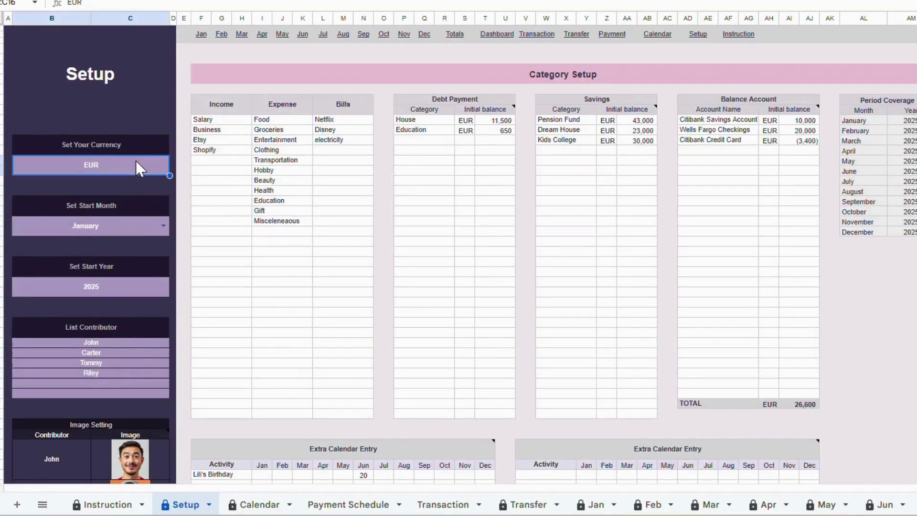
type("$")
key("Return")
left_click(164, 226)
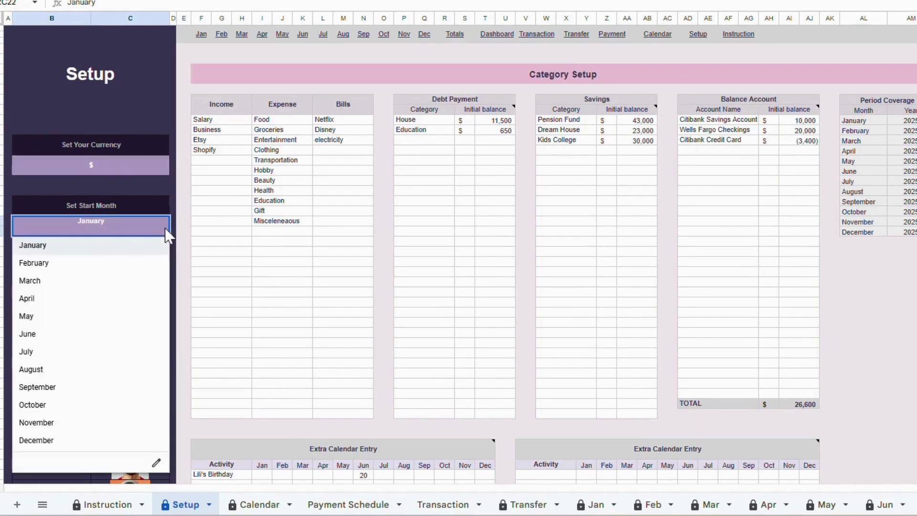
left_click(68, 246)
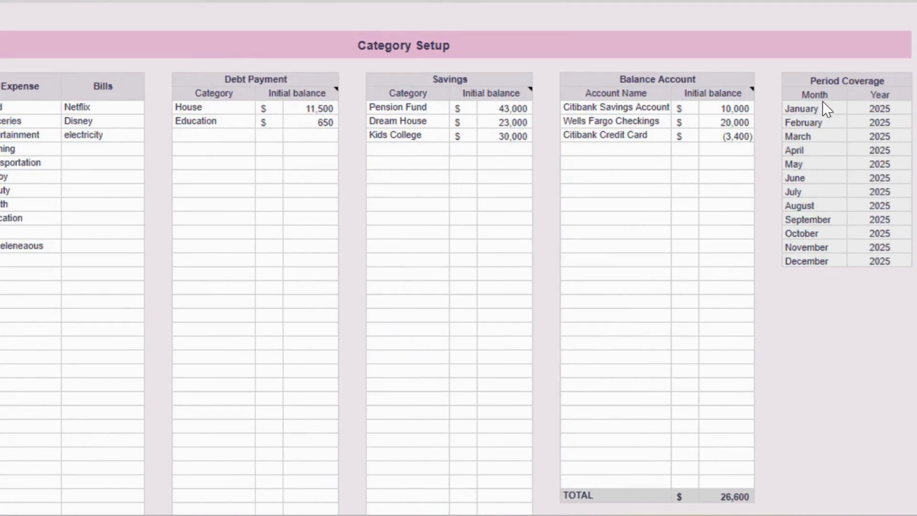
left_click(812, 114)
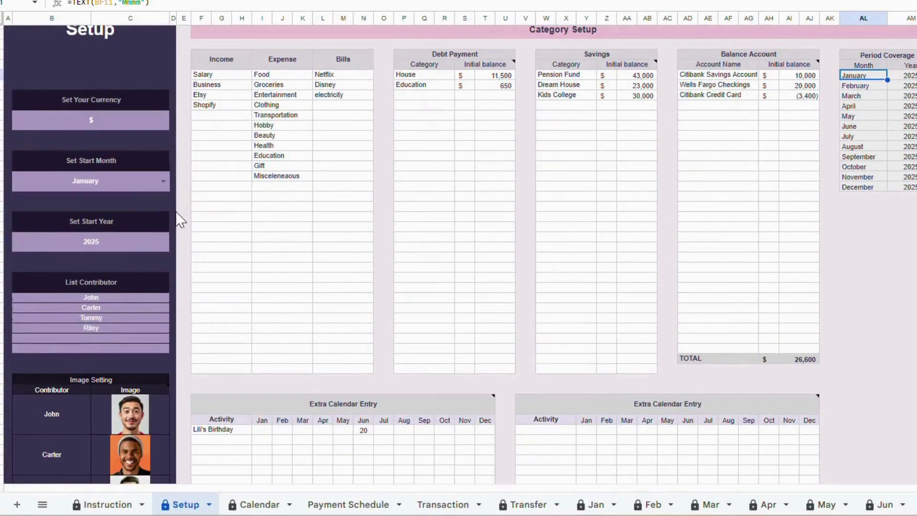
Add a new contributor's name below the contributor list
left_click(110, 296)
key("Down")
key("Down")
key("Down")
key("Down")
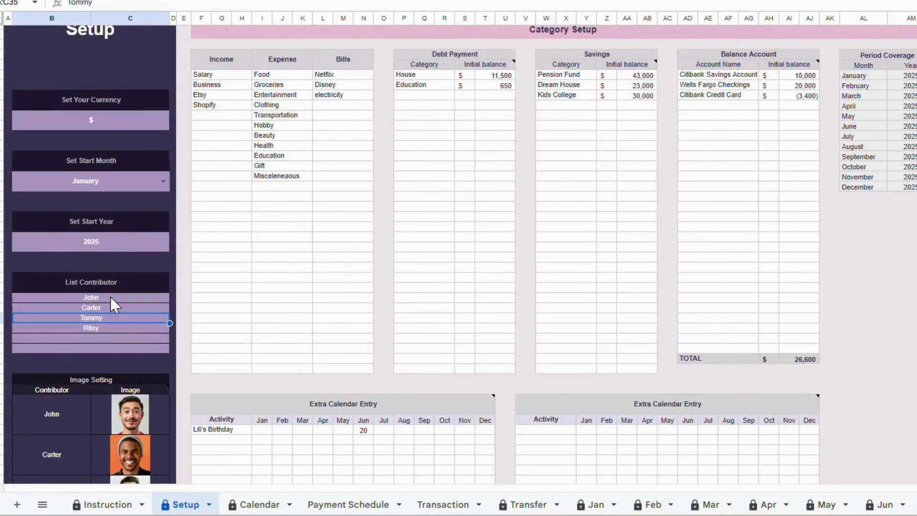
type("Tina")
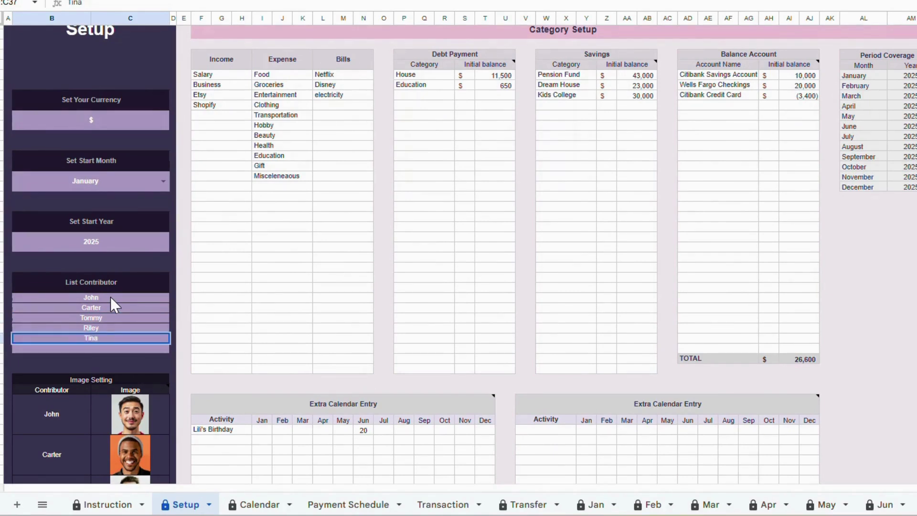
key("Return")
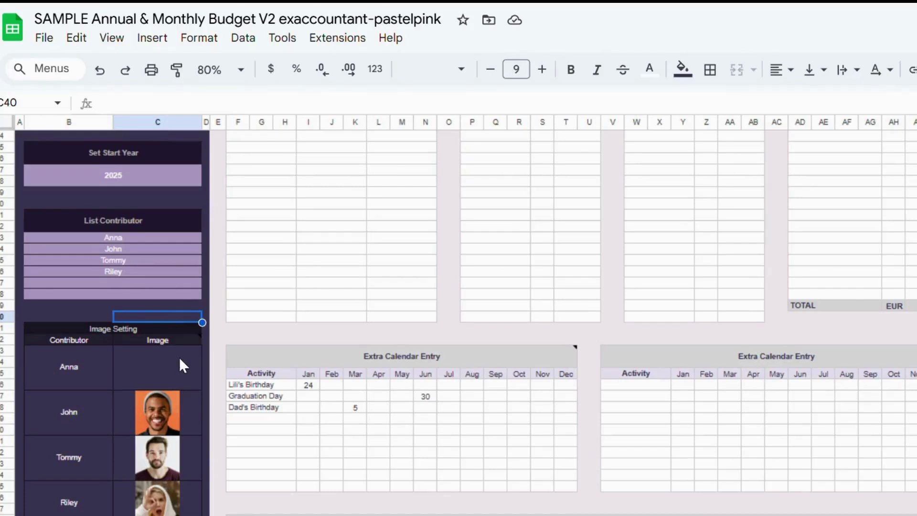
Upload the screenshot photo into the first contributor's image cell
left_click(183, 369)
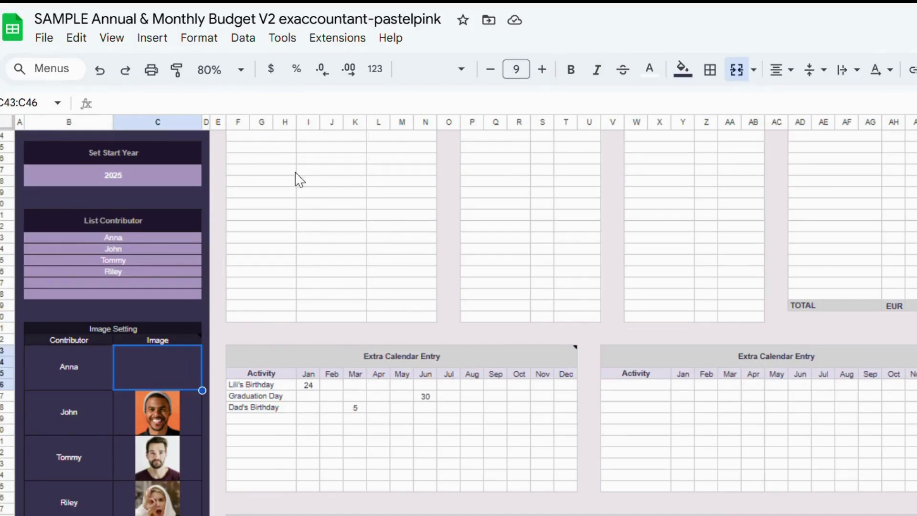
left_click(151, 39)
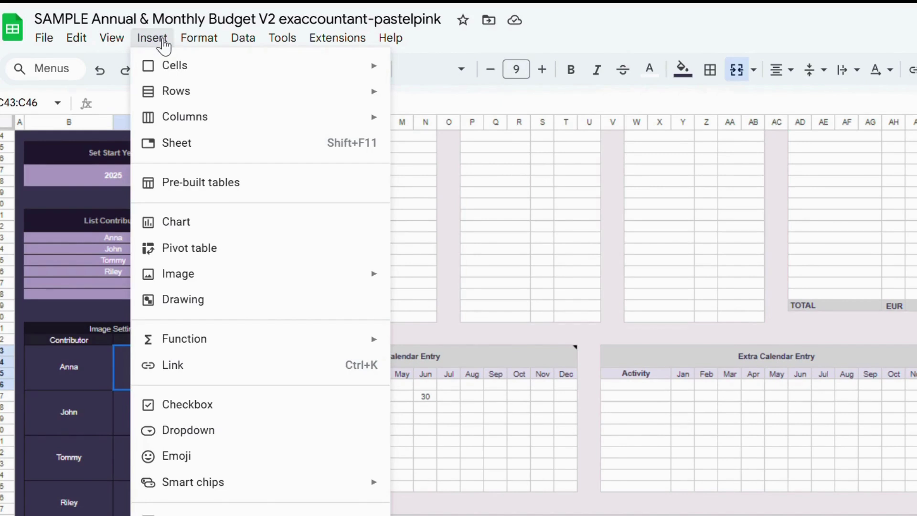
mouse_move(279, 286)
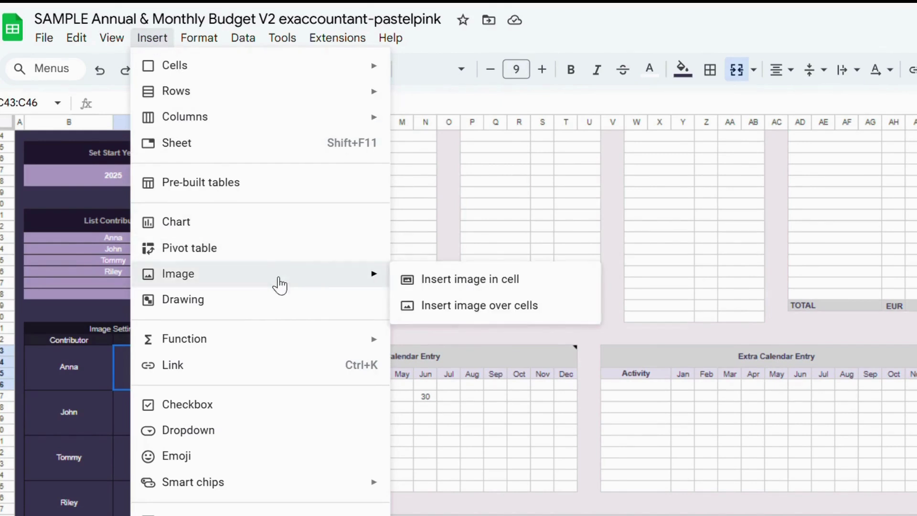
left_click(496, 283)
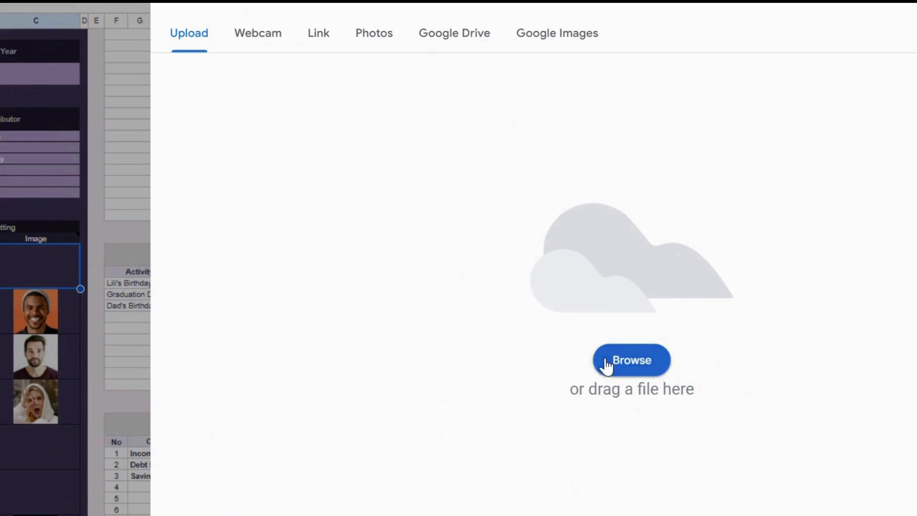
left_click(733, 470)
left_click(540, 185)
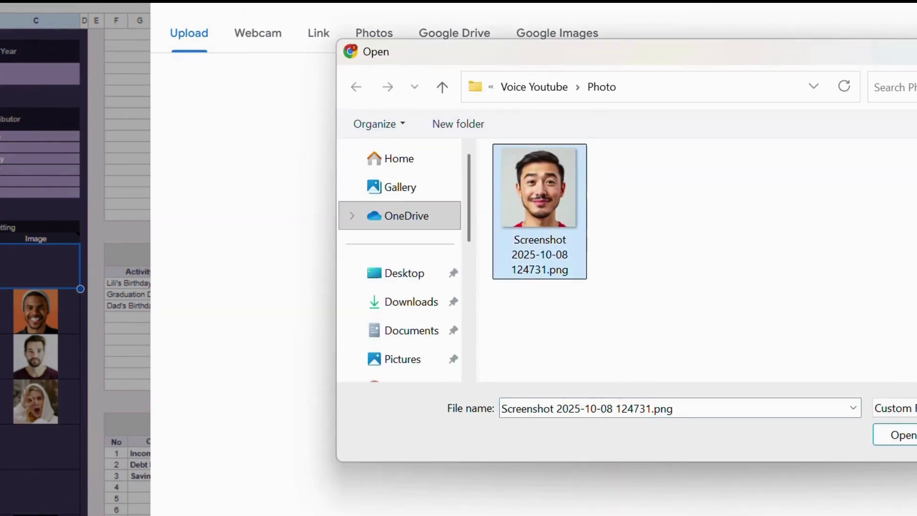
left_click(895, 434)
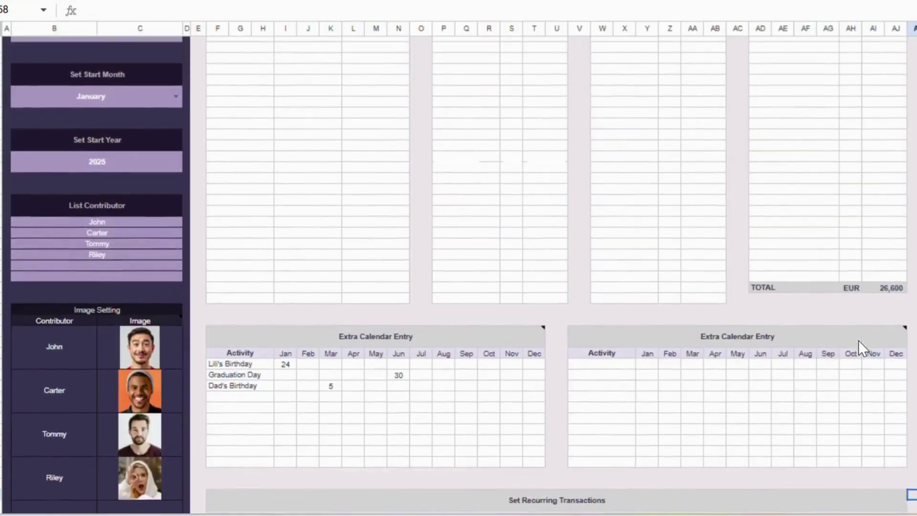
Review the initial balances: House 11,500, Education 650, Pension Fund, Dream House, Kids College
scroll(858, 340, "up", 5)
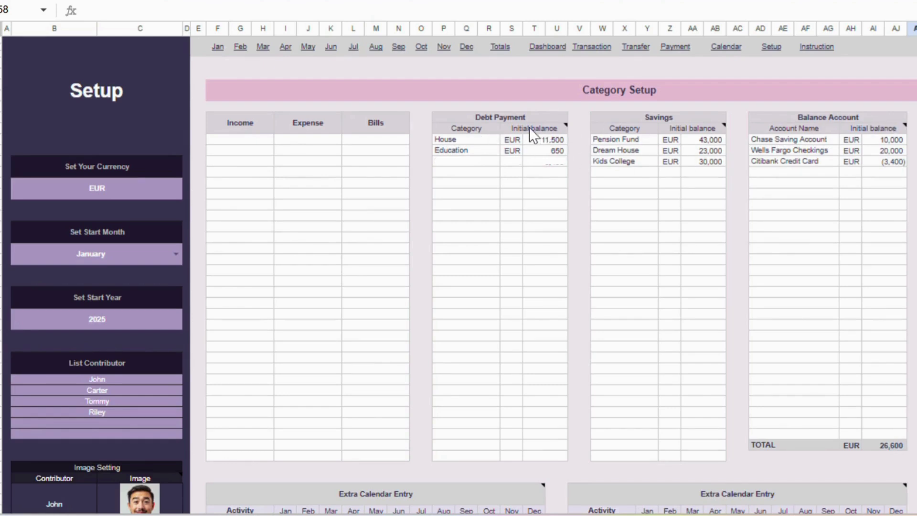
left_click(551, 143)
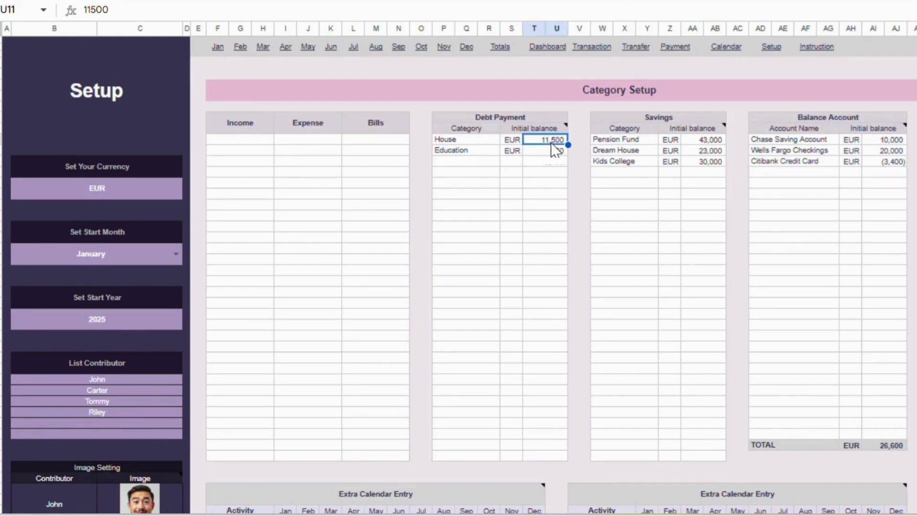
left_click(555, 151)
left_click(557, 164)
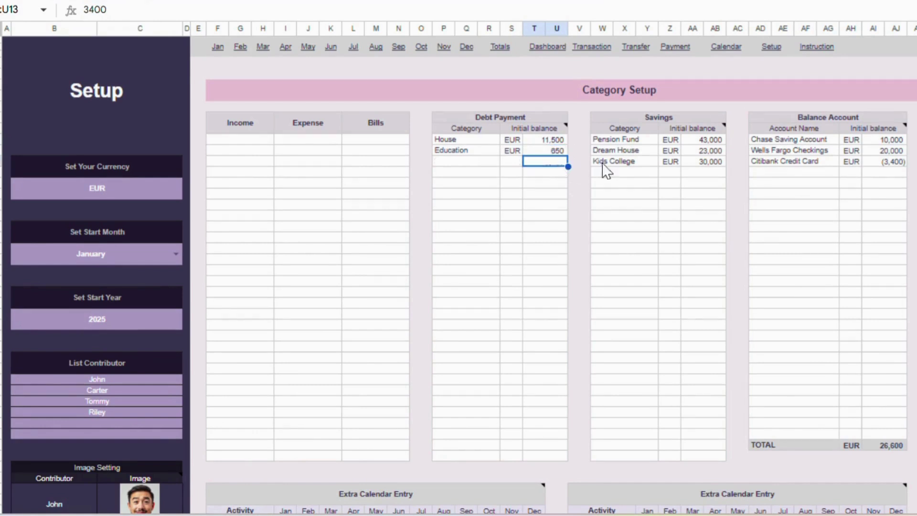
left_click(721, 141)
left_click(721, 152)
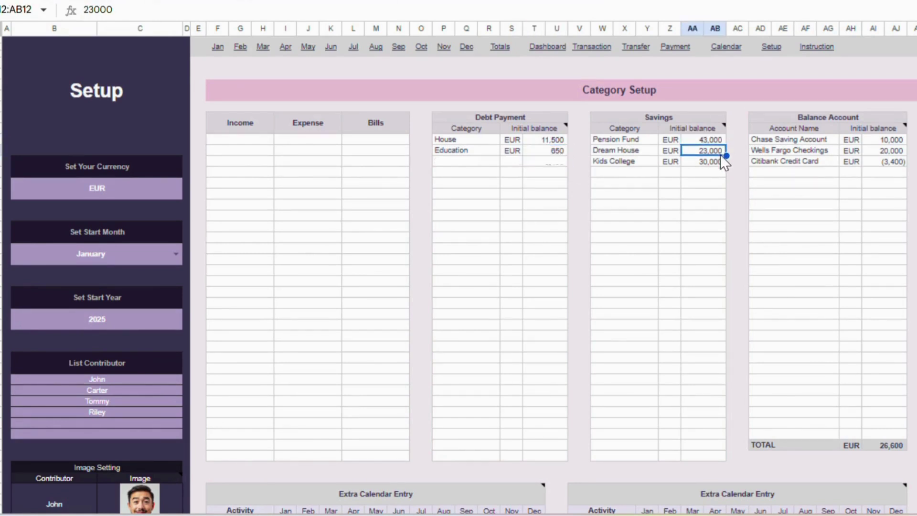
left_click(720, 165)
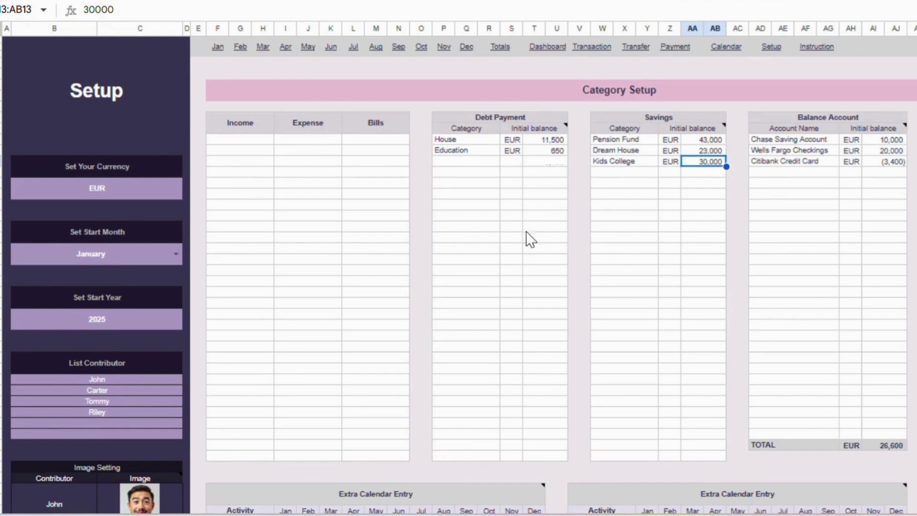
Change the budget's start month to March
left_click(175, 254)
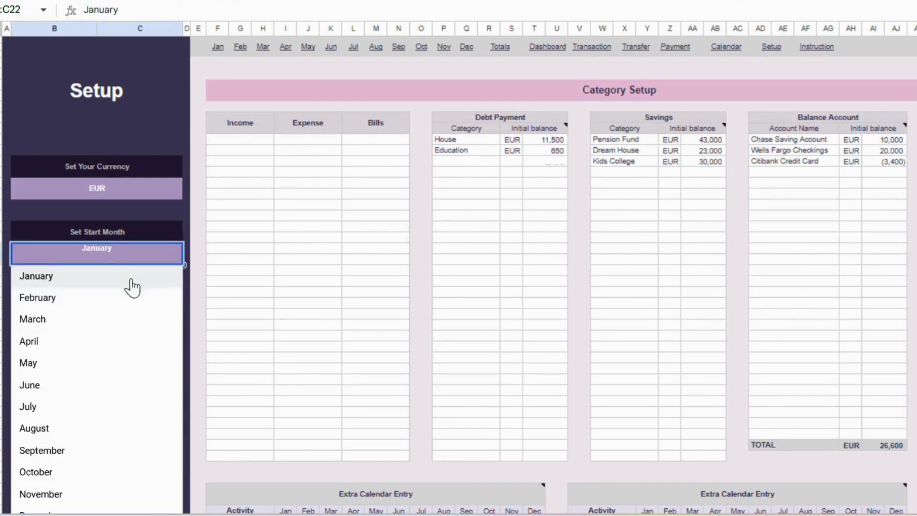
left_click(104, 323)
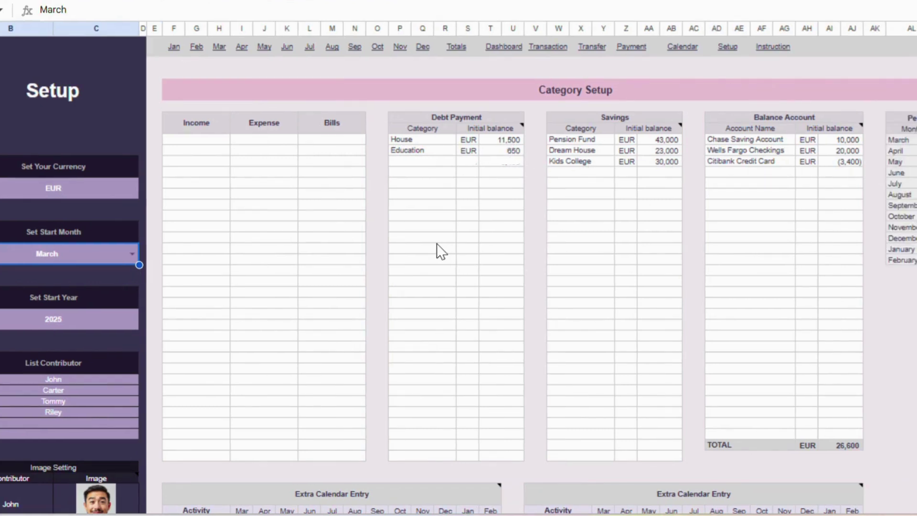
left_click(200, 139)
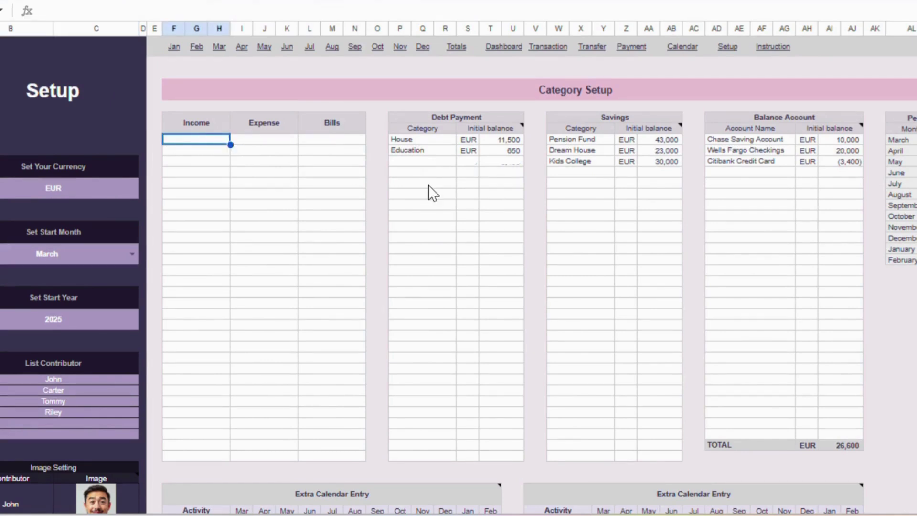
Undo four changes, restoring the January start month and all Income, Expense and Bills categories
key("ctrl+z")
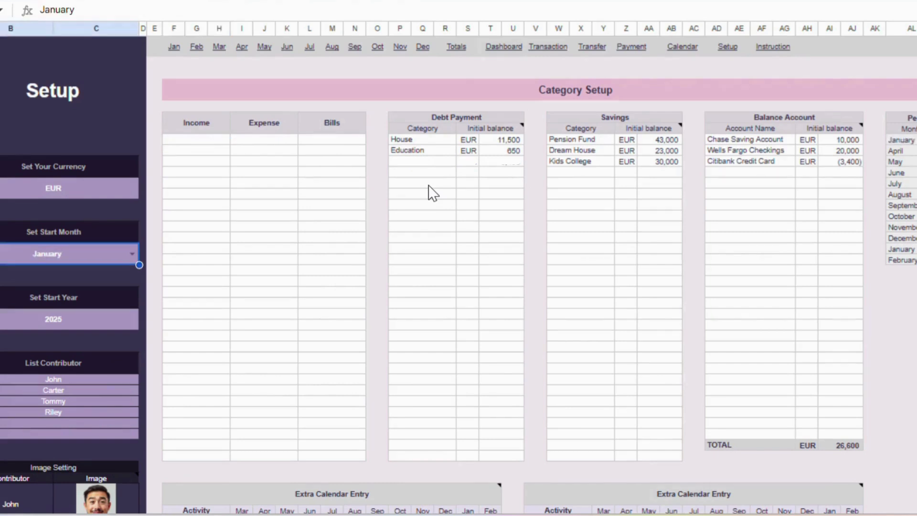
key("ctrl+z")
key("ctrl+z")
key("ctrl+z")
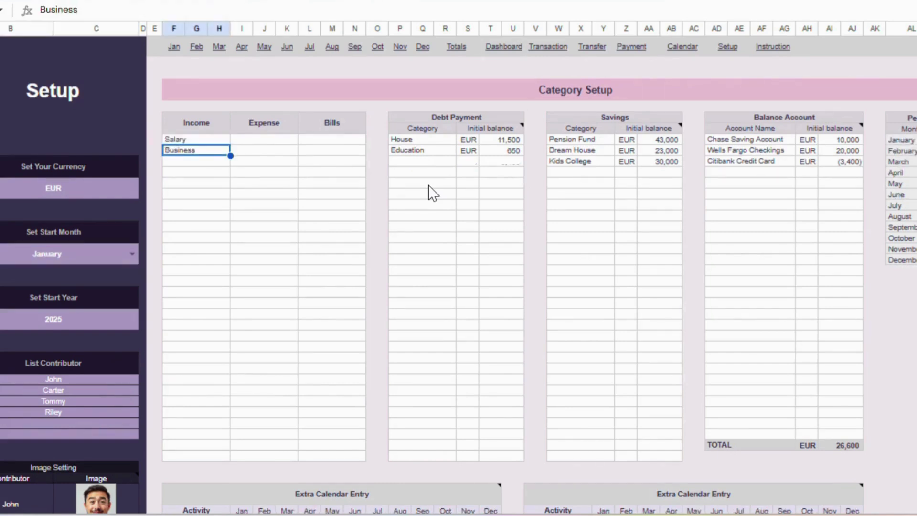
key("ctrl+z")
key("ctrl+z")
key("ctrl+z")
key("ctrl+z")
key("ctrl+z")
key("ctrl+z")
key("ctrl+z")
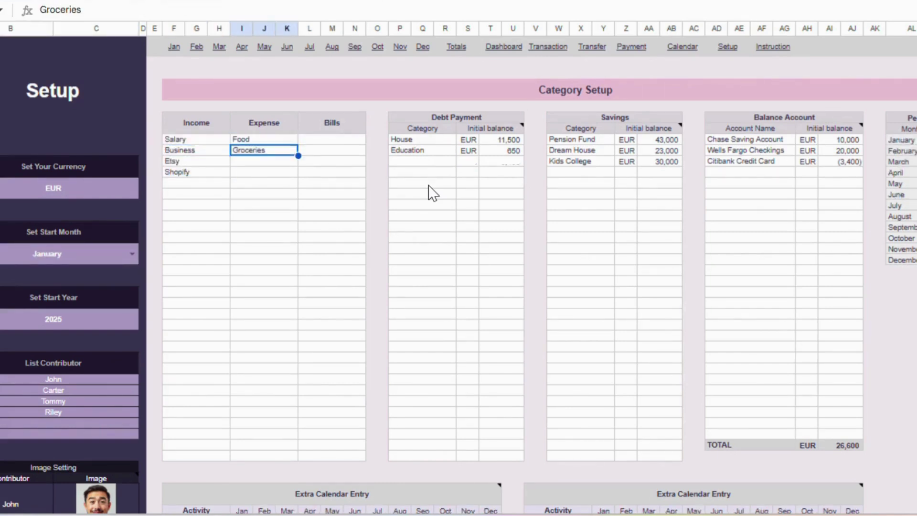
key("ctrl+z")
key("ctrl+z")
key("ctrl+z")
key("ctrl+z")
key("ctrl+z")
key("ctrl+z")
key("ctrl+z")
key("ctrl+z")
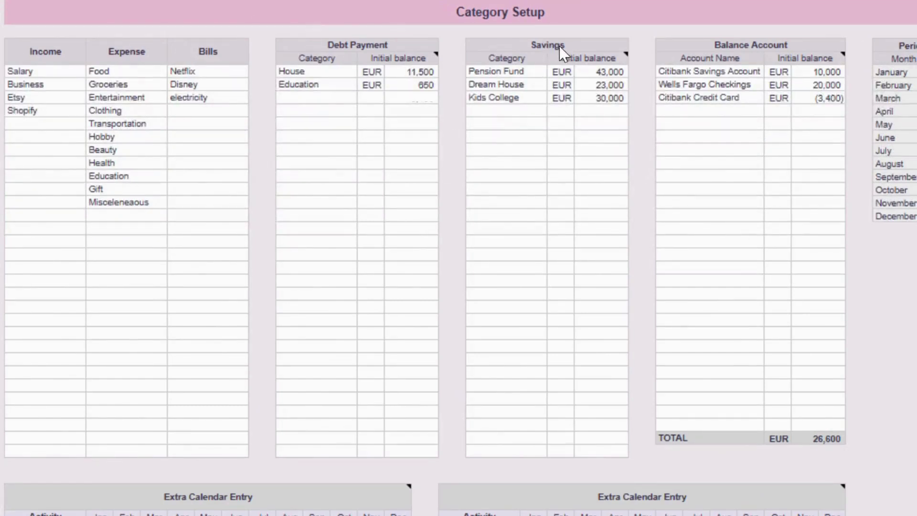
mouse_move(621, 61)
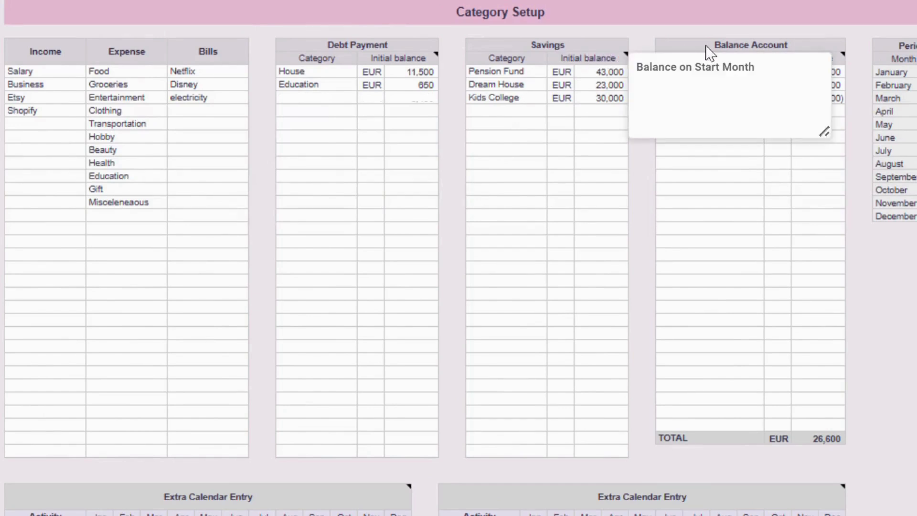
left_click(826, 44)
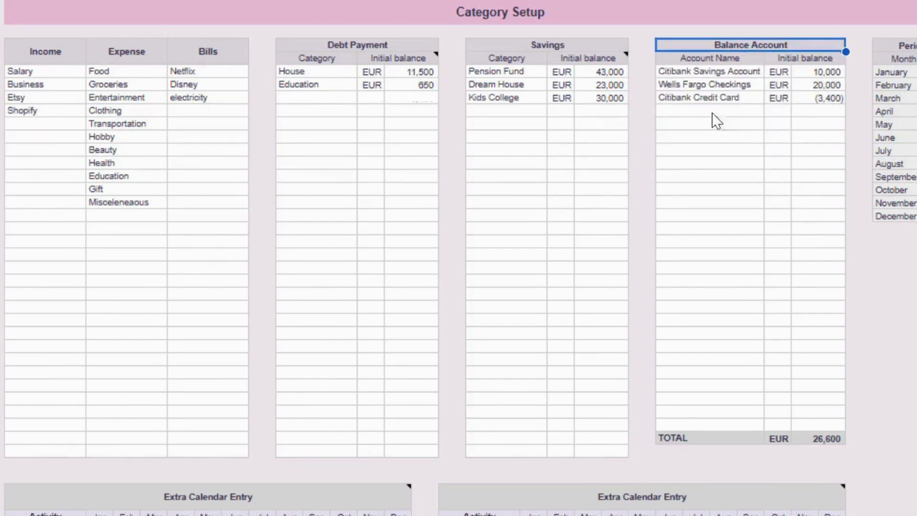
left_click(510, 76)
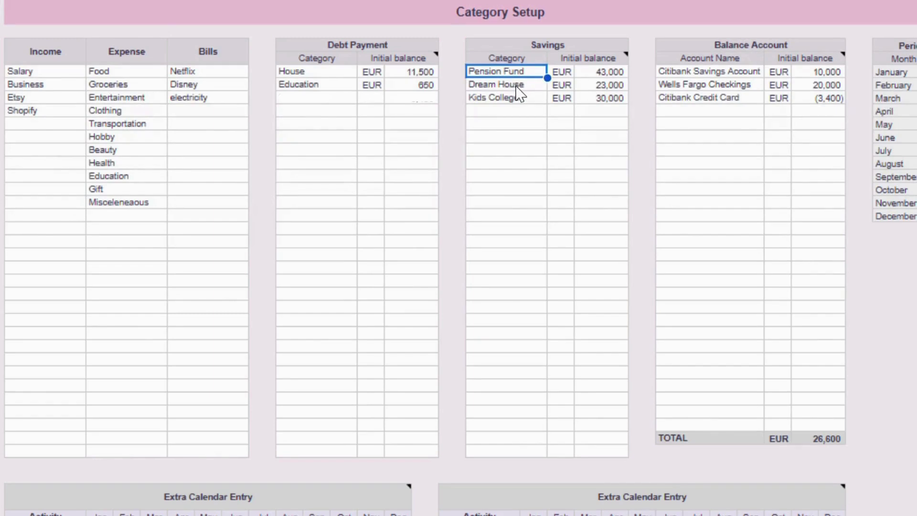
left_click(520, 88)
left_click(531, 100)
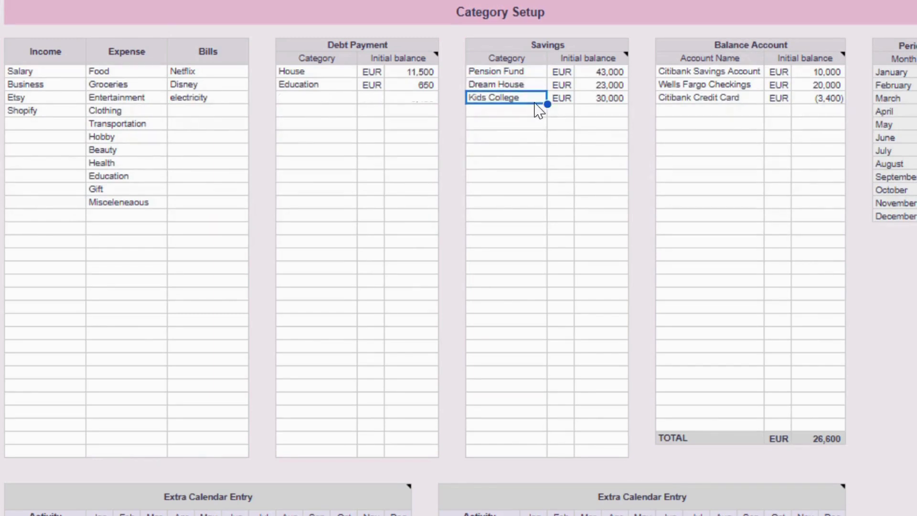
left_click(538, 125)
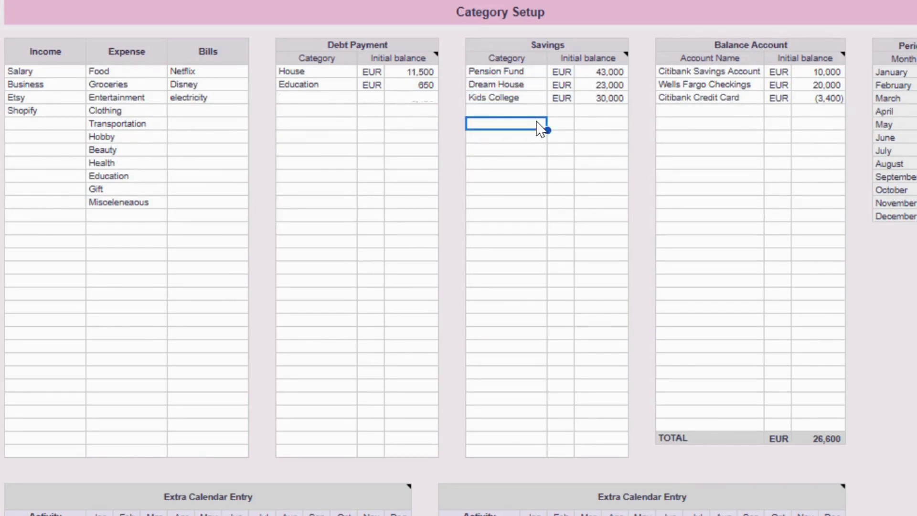
key("Up")
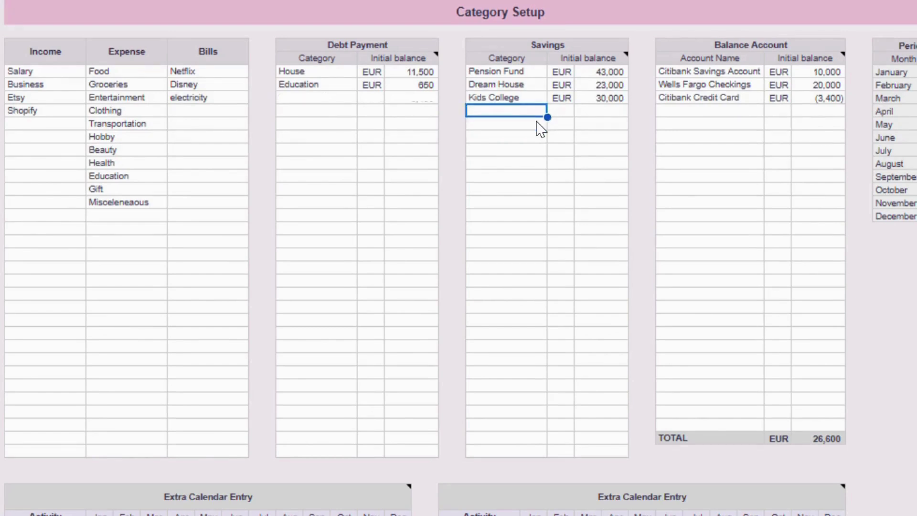
key("Up")
key("Up")
key("Down")
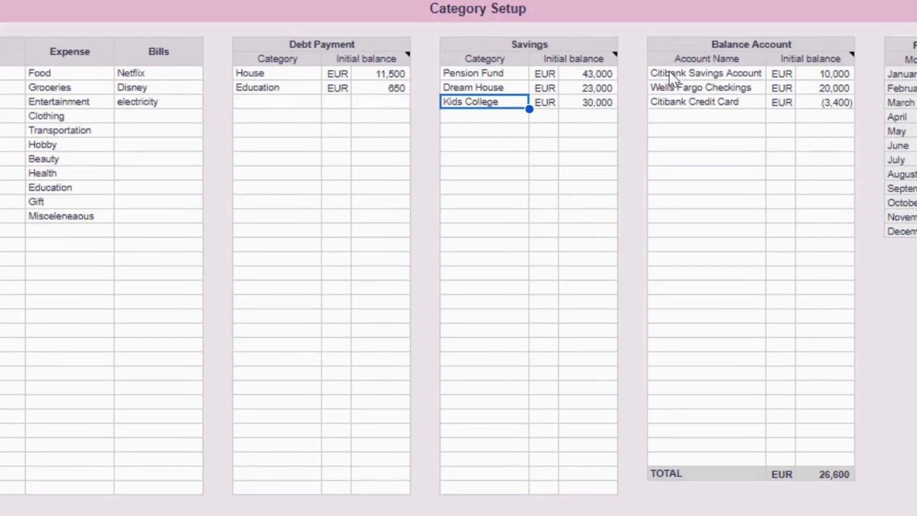
left_click(709, 71)
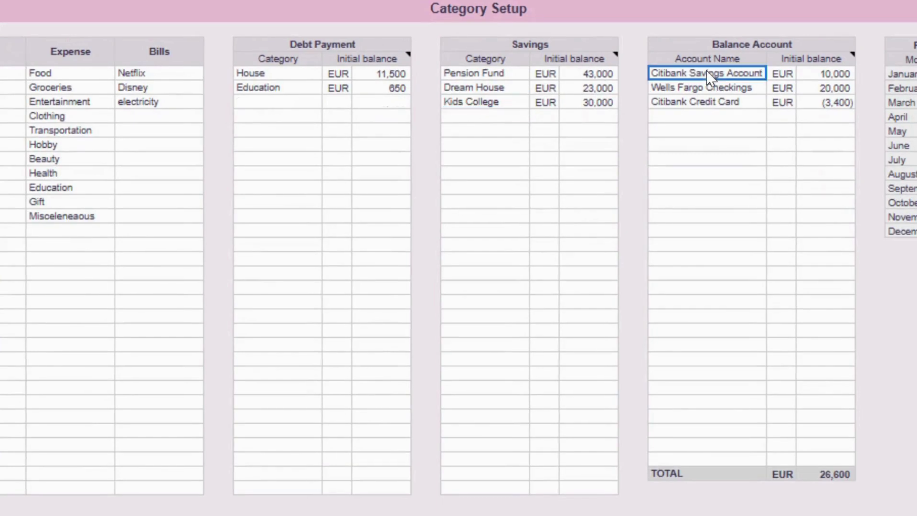
left_click(763, 92)
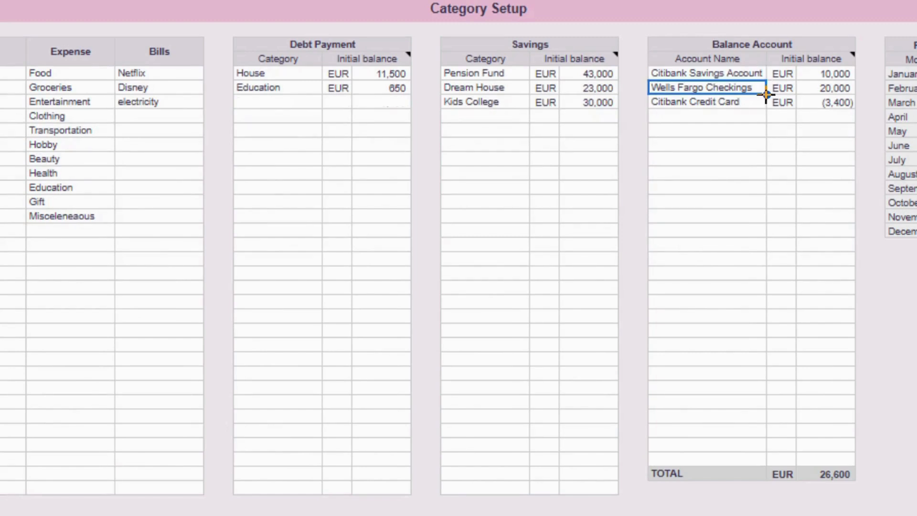
key("Down")
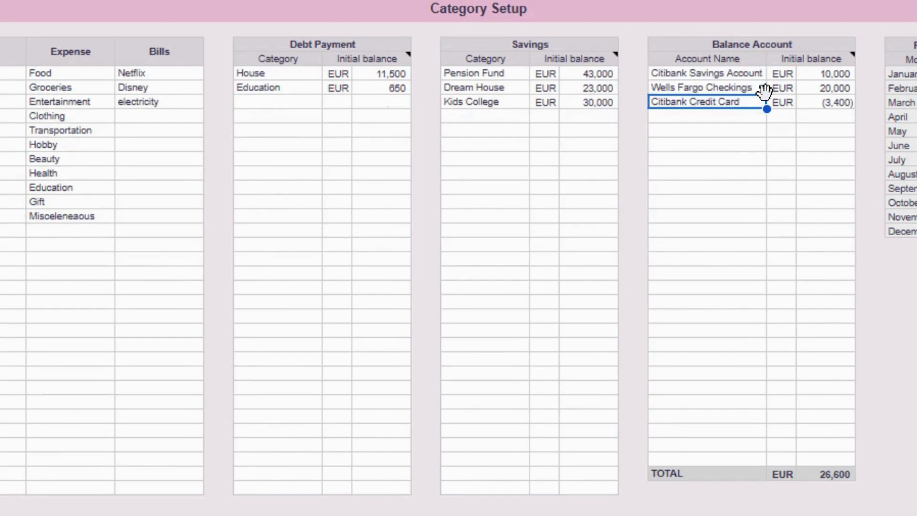
left_click(831, 175)
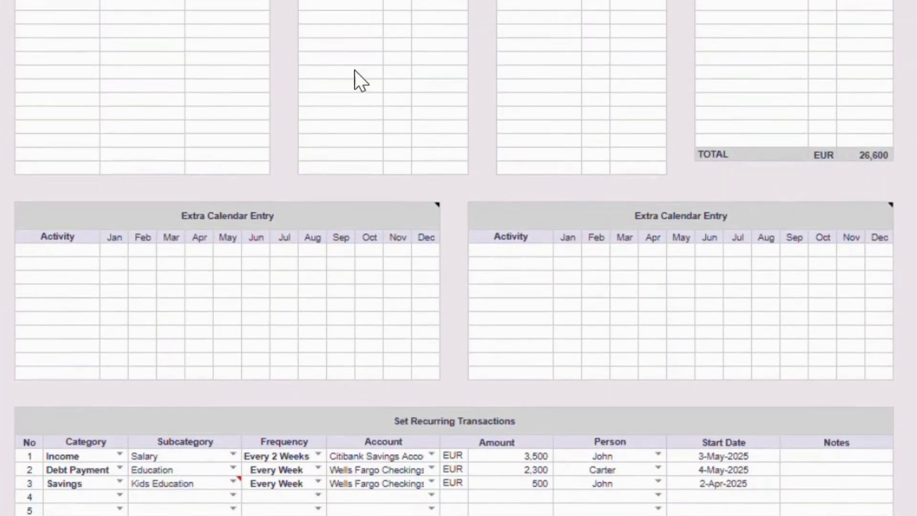
Add a person's birthday activity with day 20 under Jun in the Extra Calendar Entry table
mouse_move(185, 221)
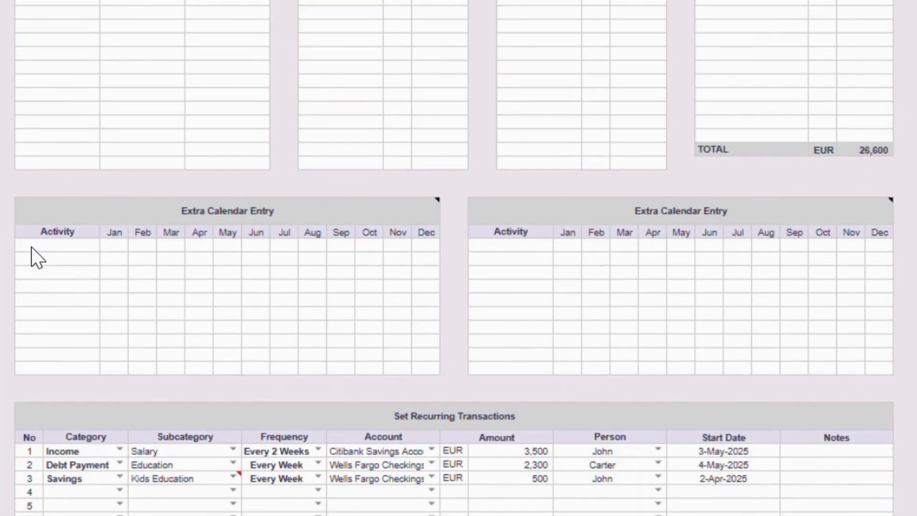
left_click(31, 246)
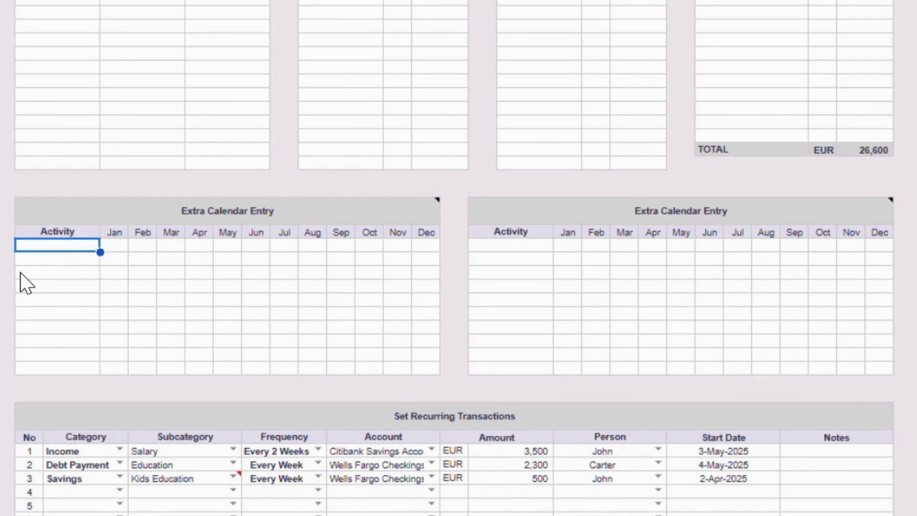
type("Lilis")
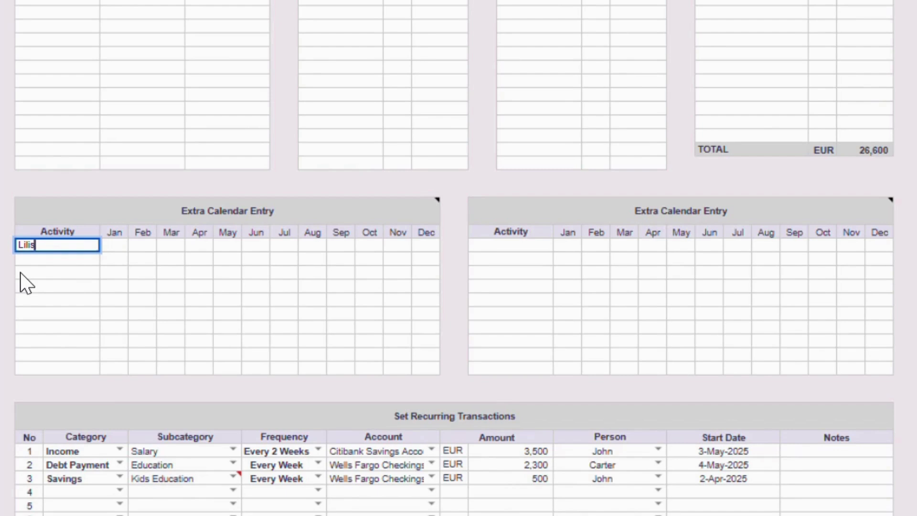
key("BackSpace")
type("'s Birthday")
left_click(265, 247)
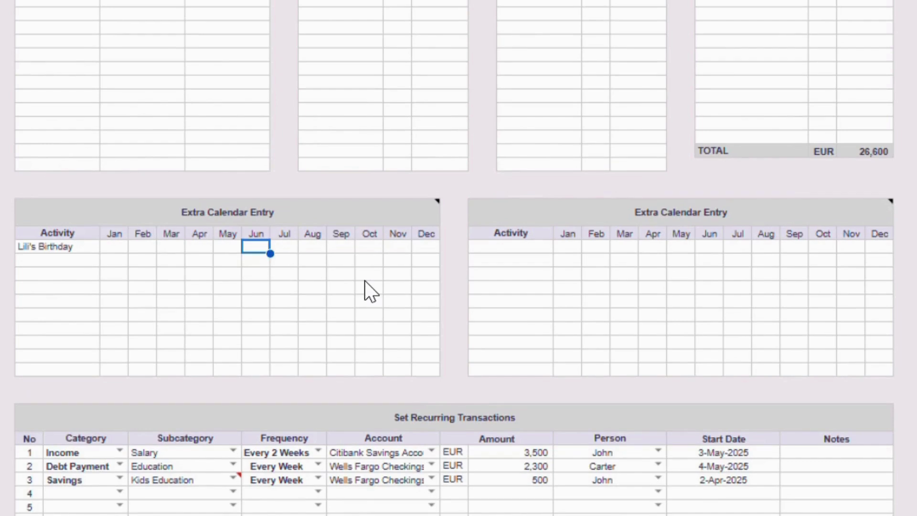
type("20")
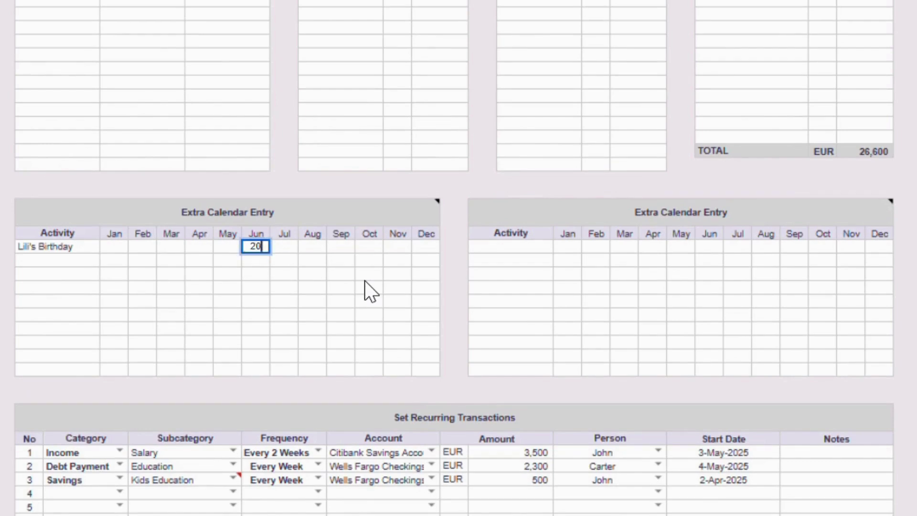
left_click(391, 276)
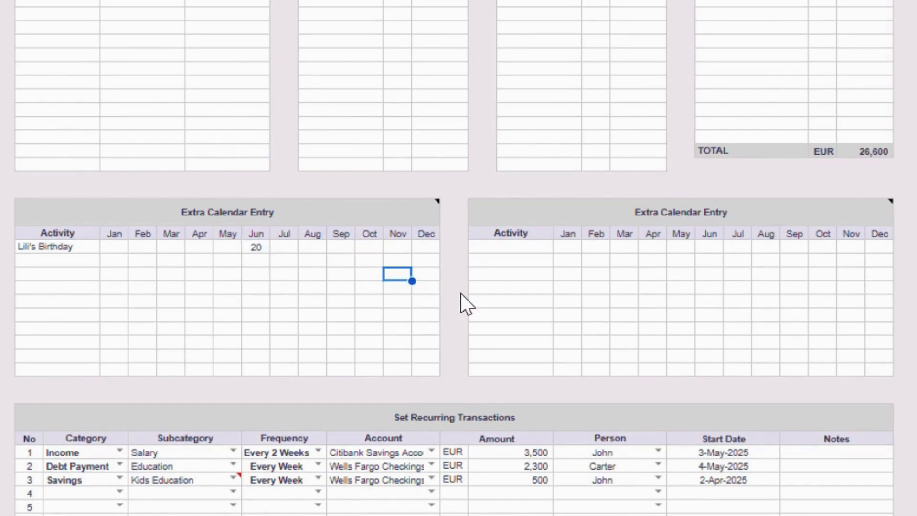
scroll(490, 293, "down", 4)
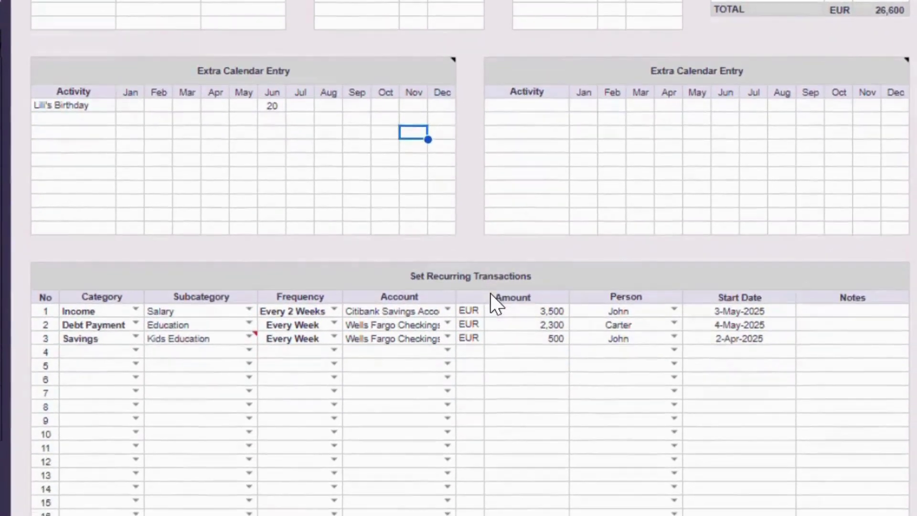
scroll(490, 293, "down", 3)
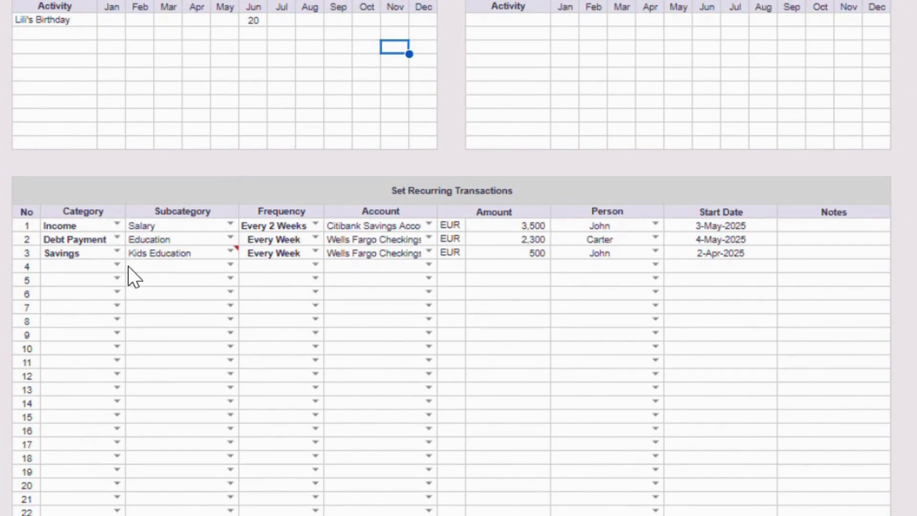
scroll(128, 266, "down", 3)
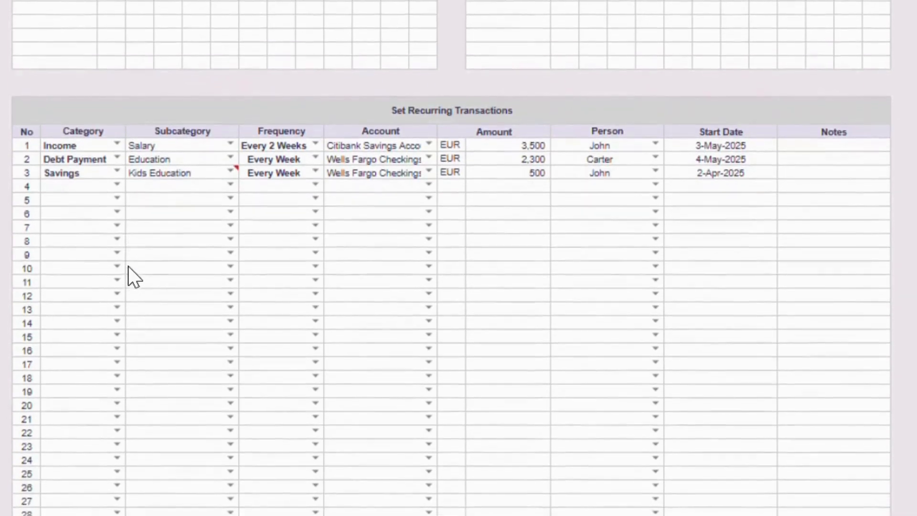
scroll(128, 265, "down", 1)
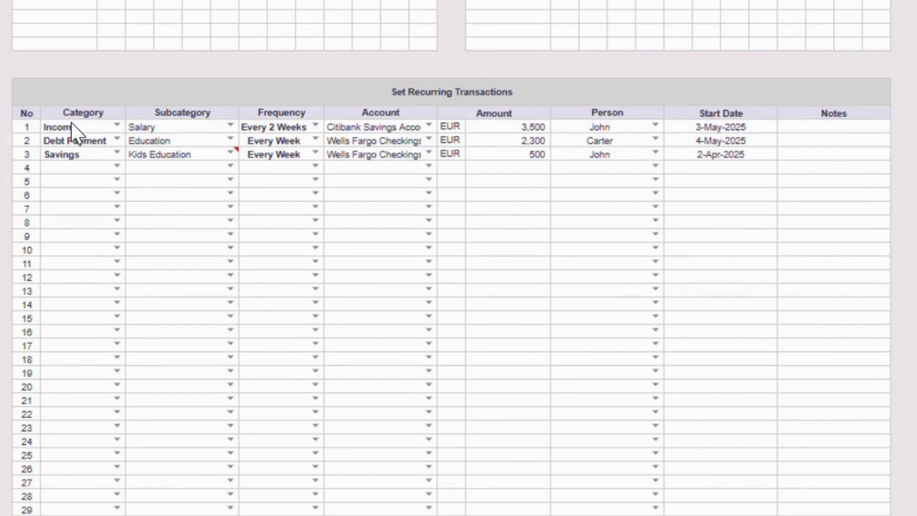
left_click(118, 126)
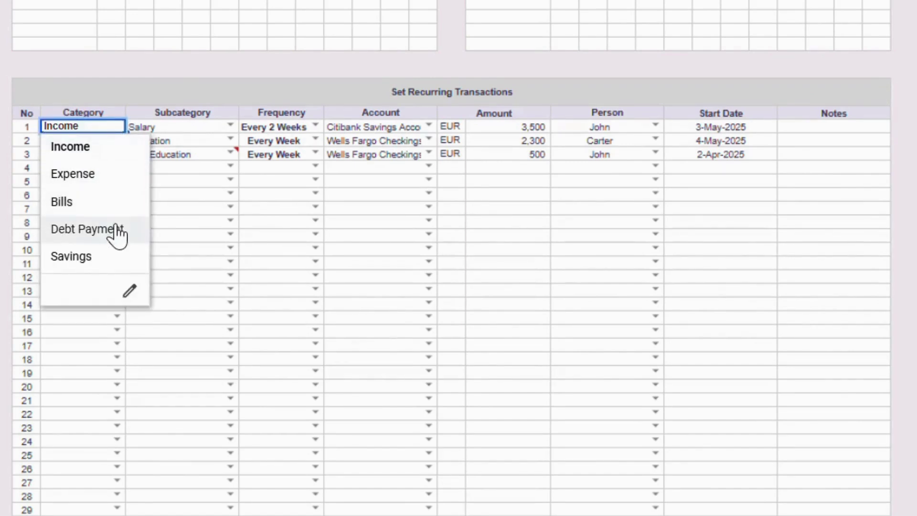
left_click(188, 194)
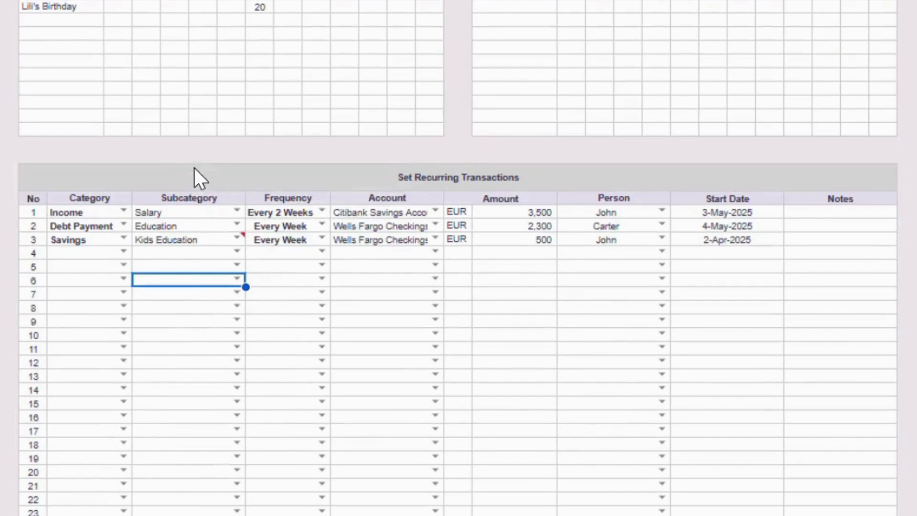
left_click(237, 213)
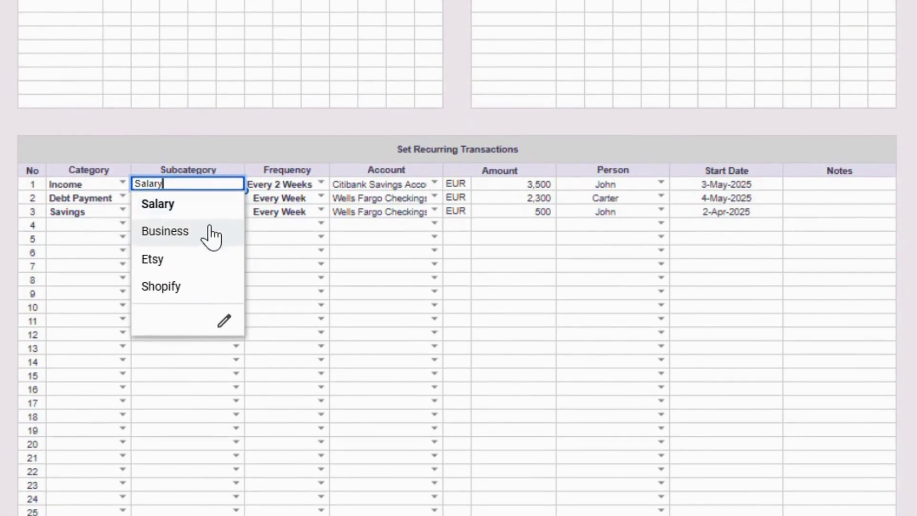
left_click(287, 217)
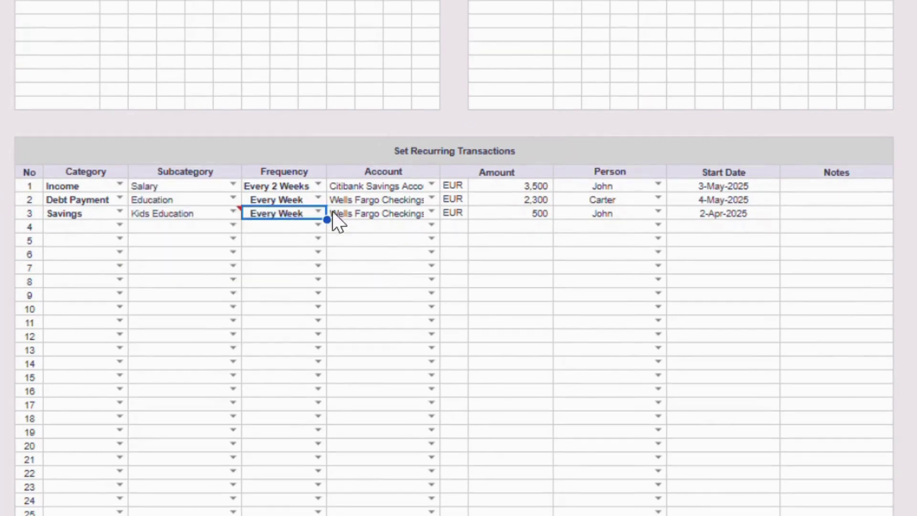
left_click(317, 186)
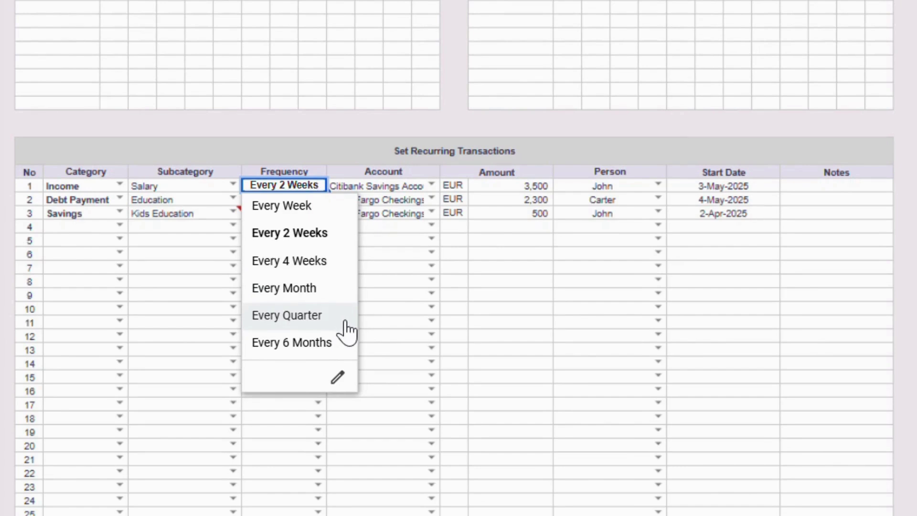
left_click(457, 230)
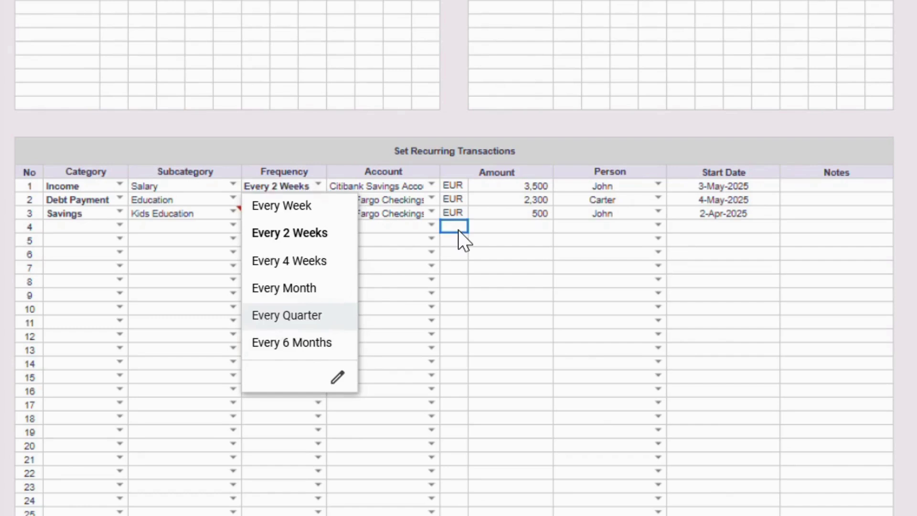
left_click(433, 187)
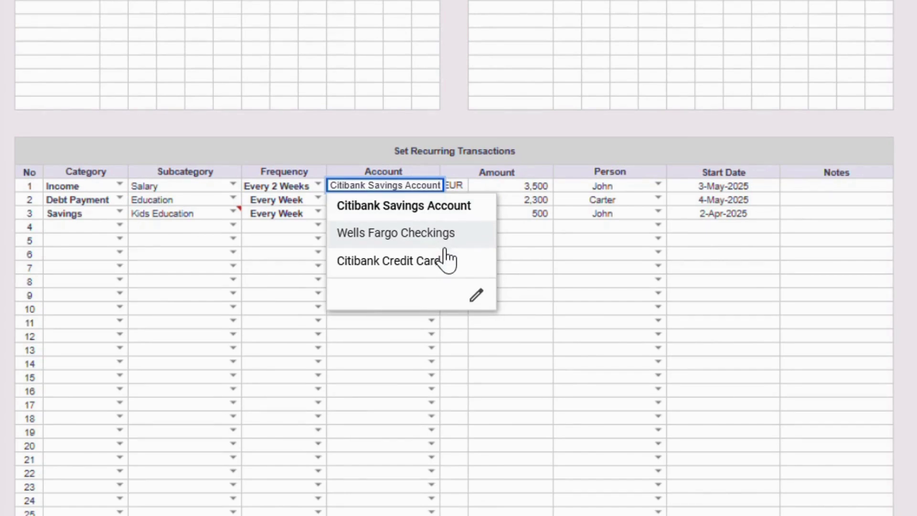
left_click(568, 308)
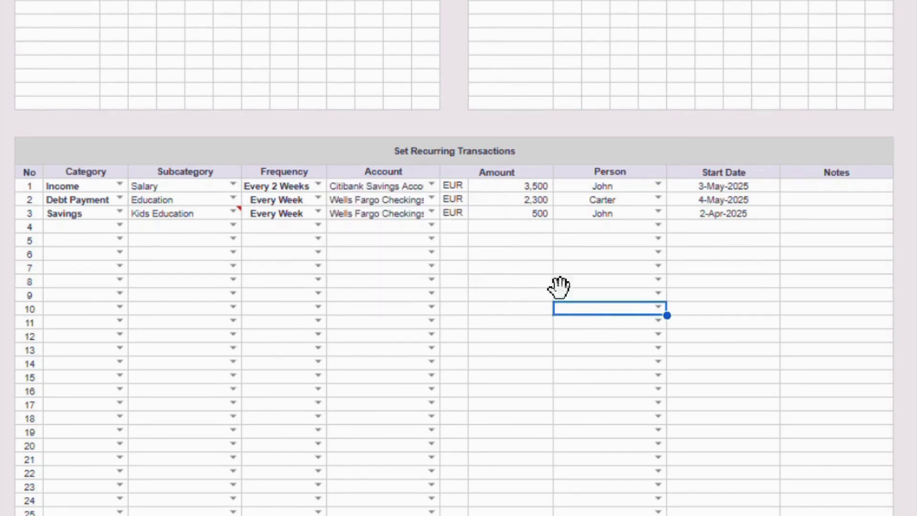
left_click(543, 188)
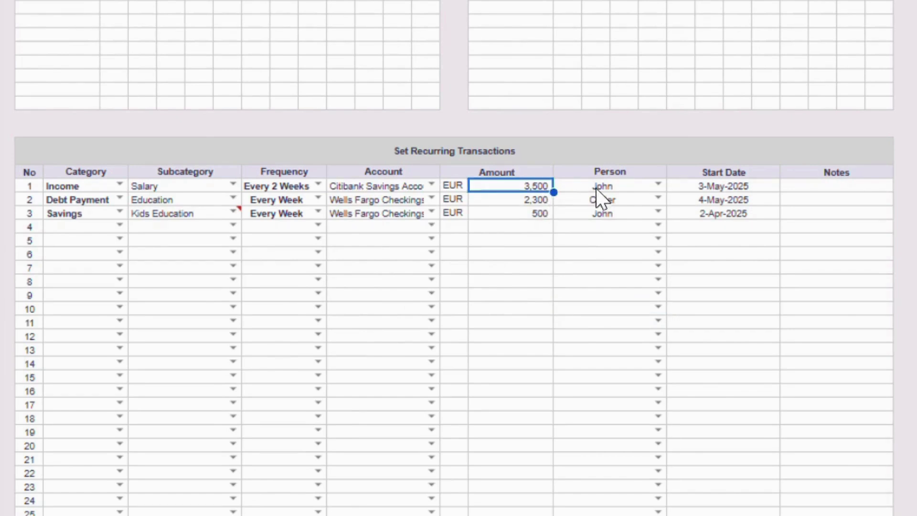
left_click(657, 186)
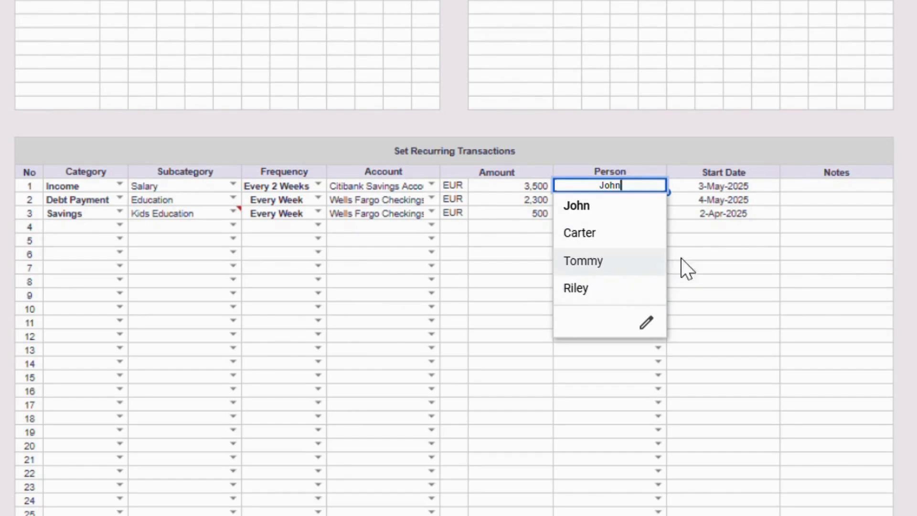
left_click(736, 225)
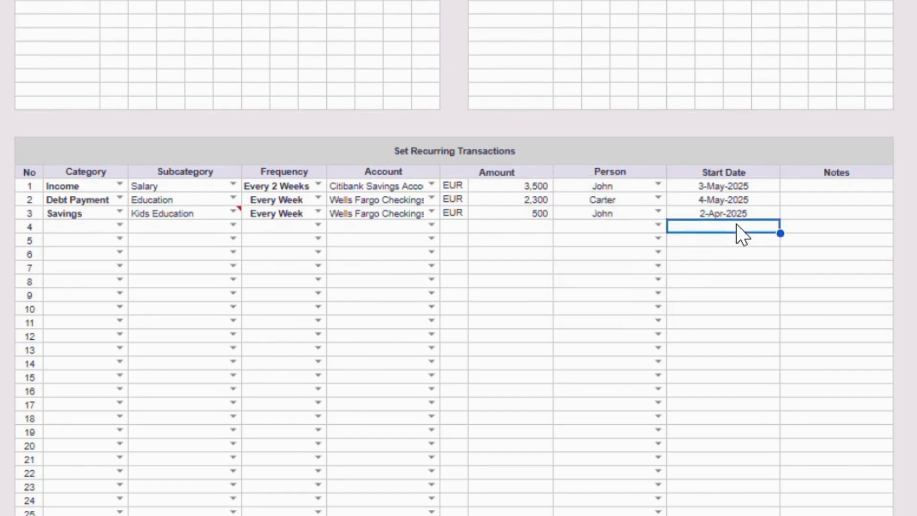
left_click(755, 186)
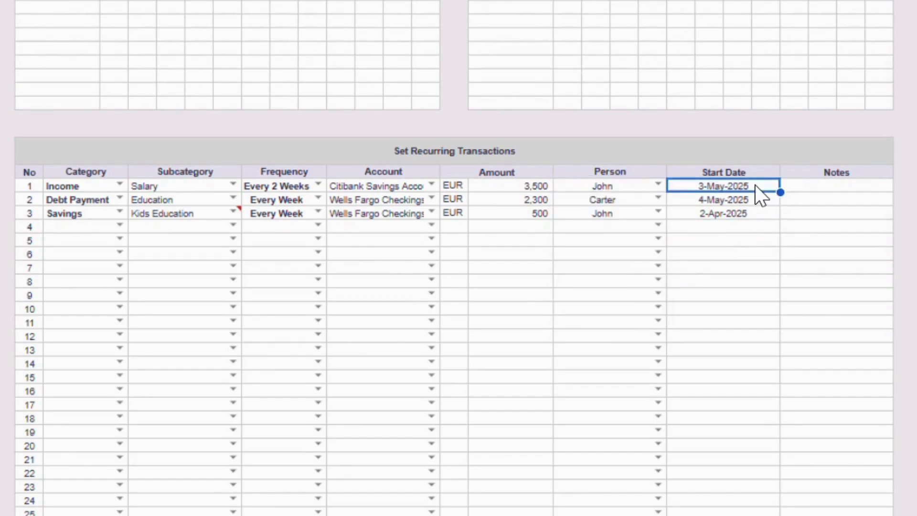
left_click(835, 199)
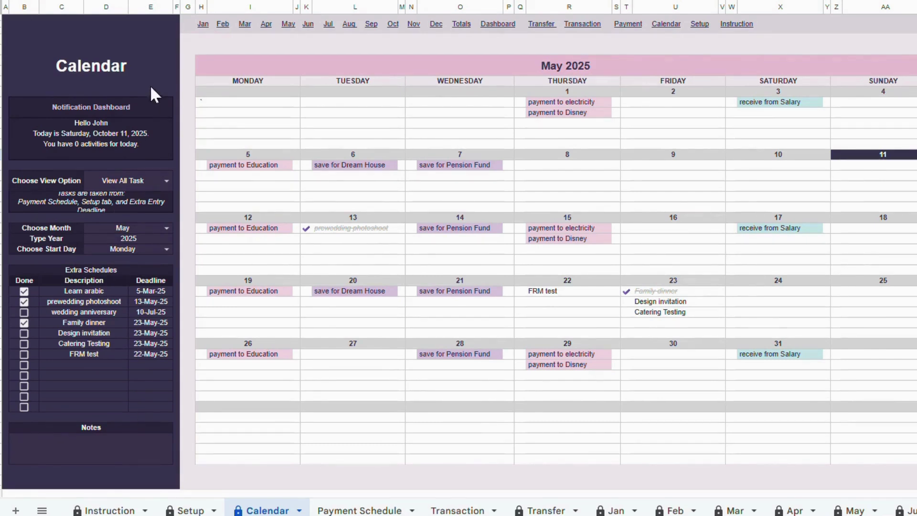
Try the Not Done and Done task views on the Calendar sheet
left_click(166, 180)
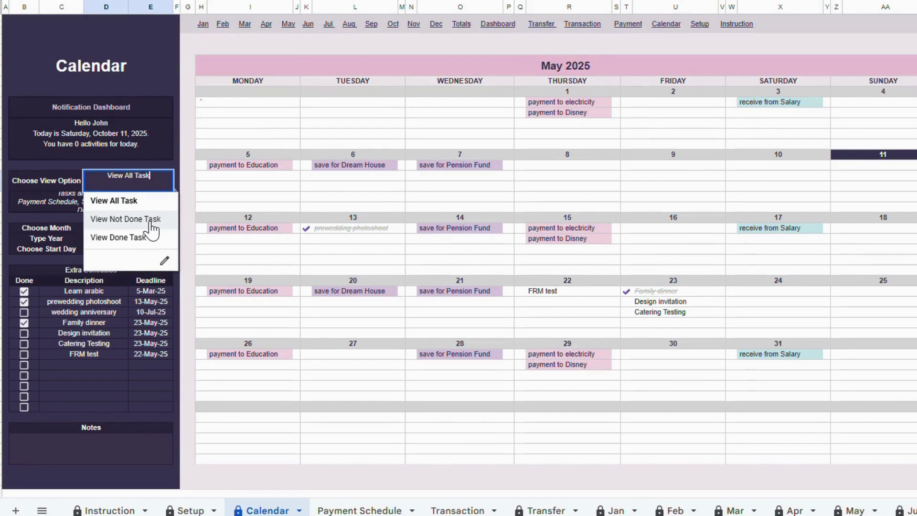
left_click(149, 220)
left_click(165, 181)
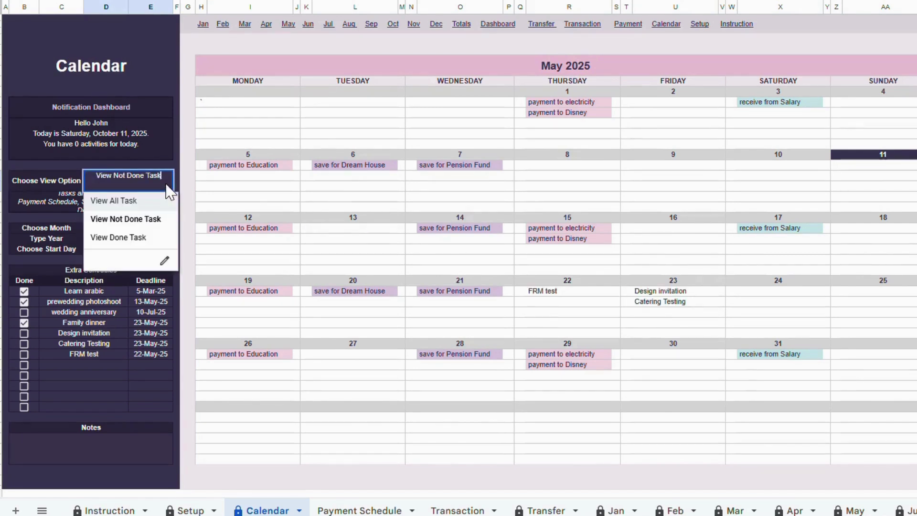
left_click(133, 241)
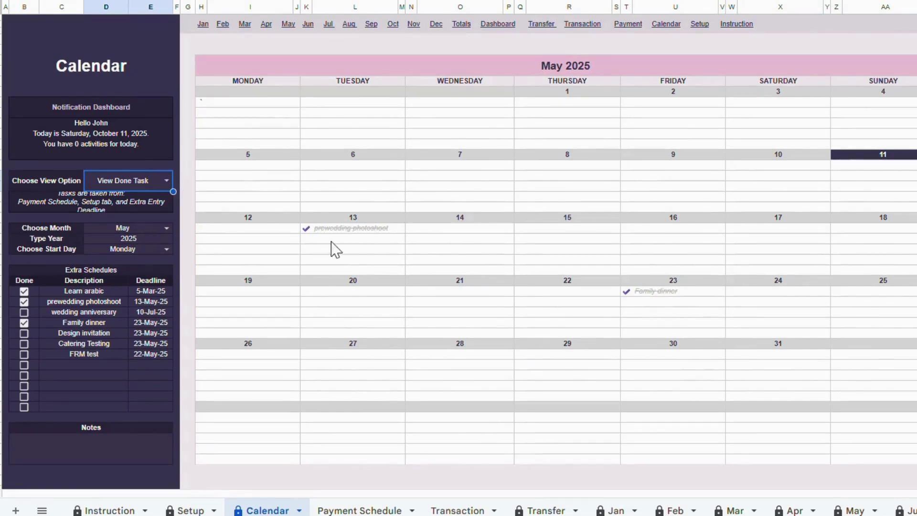
Switch back to View All Task and show June
left_click(162, 180)
left_click(125, 200)
left_click(167, 229)
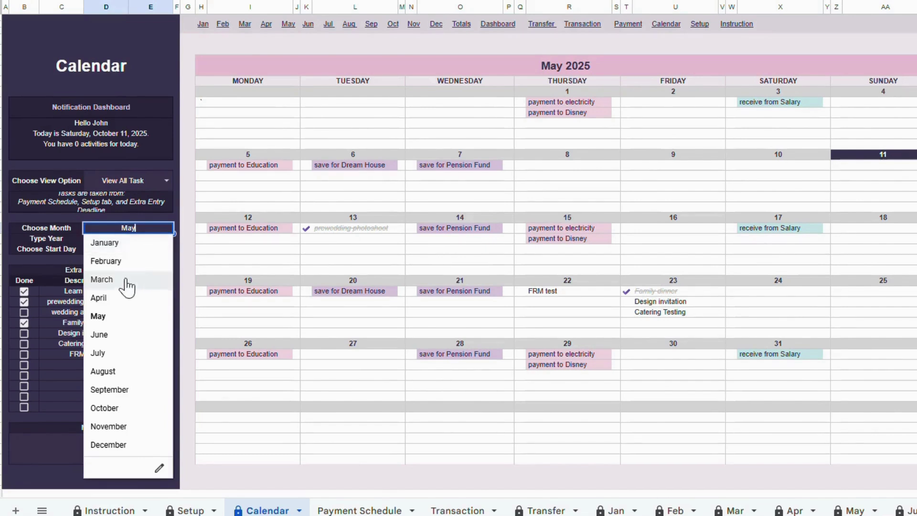
left_click(120, 334)
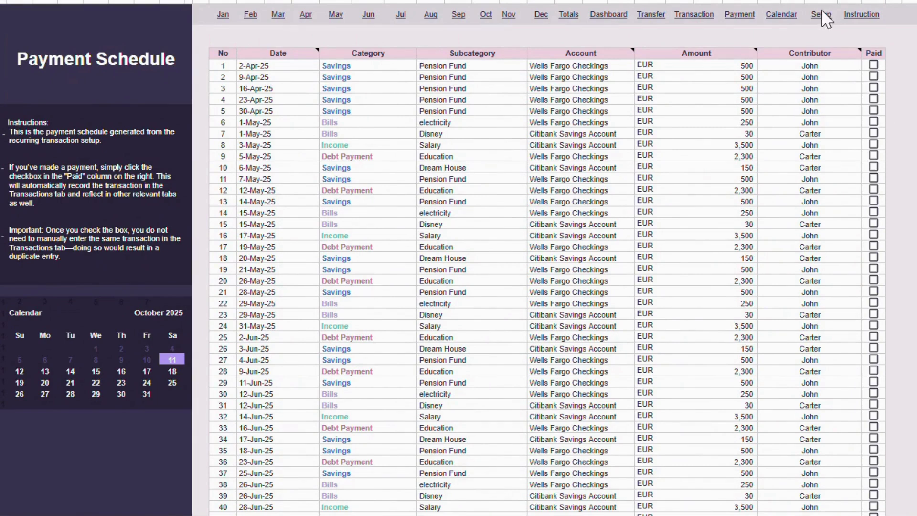
Tick Paid for the 2, 9, 16 and 23-Apr-25 Pension Fund payments in the Payment Schedule
mouse_move(824, 18)
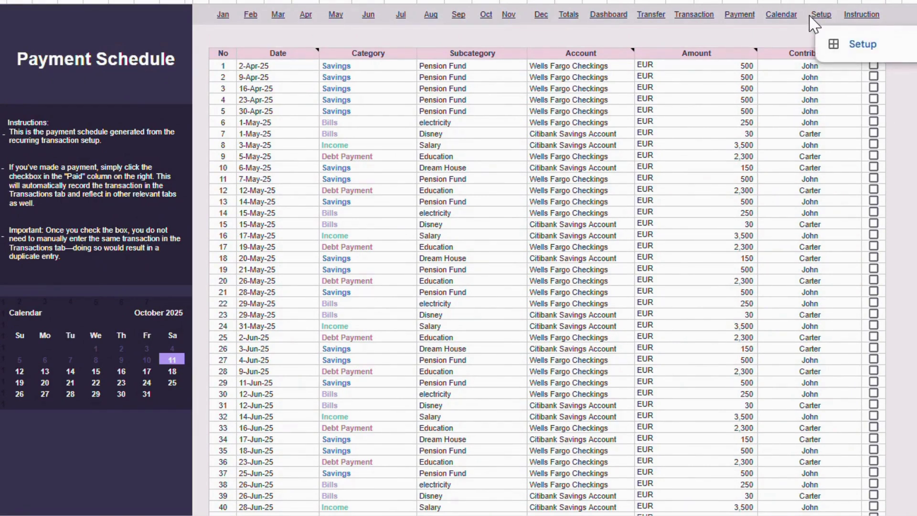
left_click(860, 45)
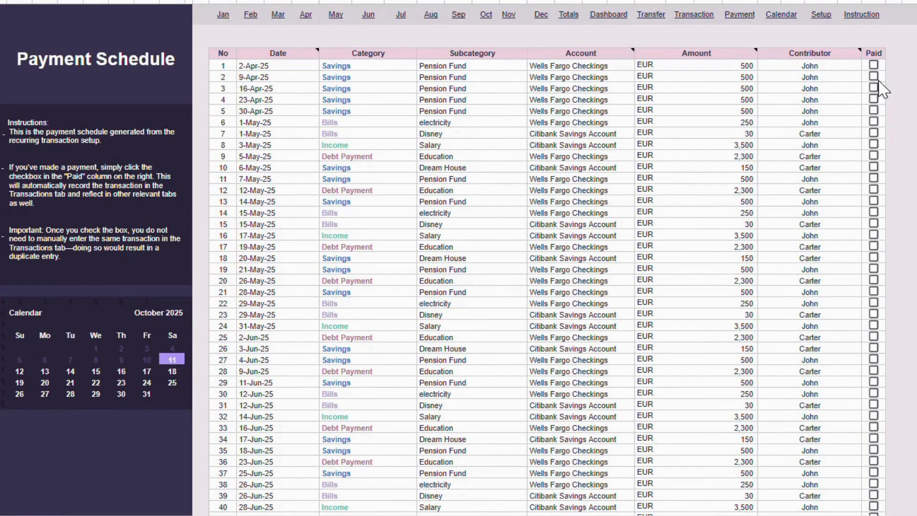
left_click(873, 65)
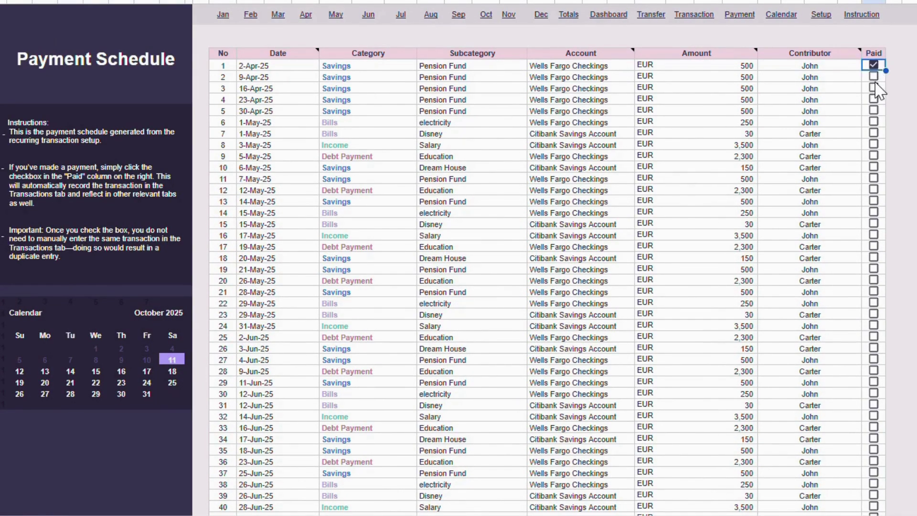
left_click(873, 76)
left_click(874, 90)
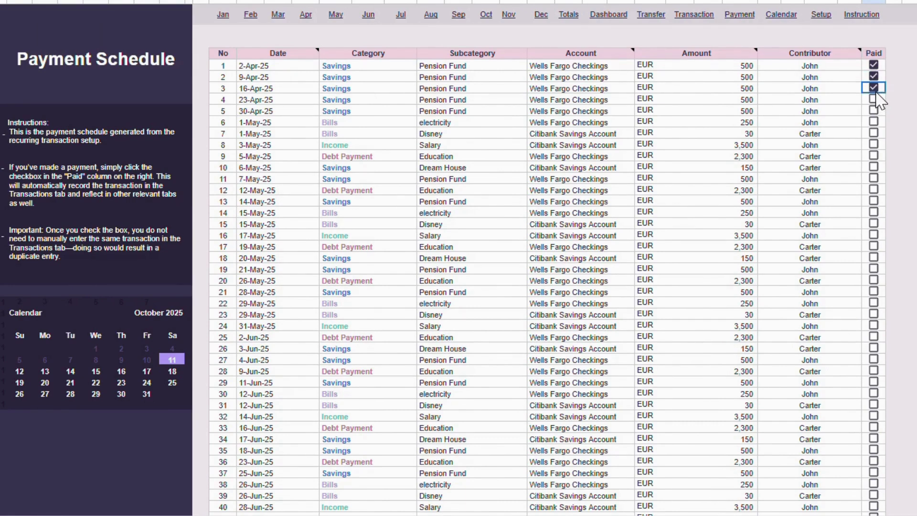
left_click(873, 99)
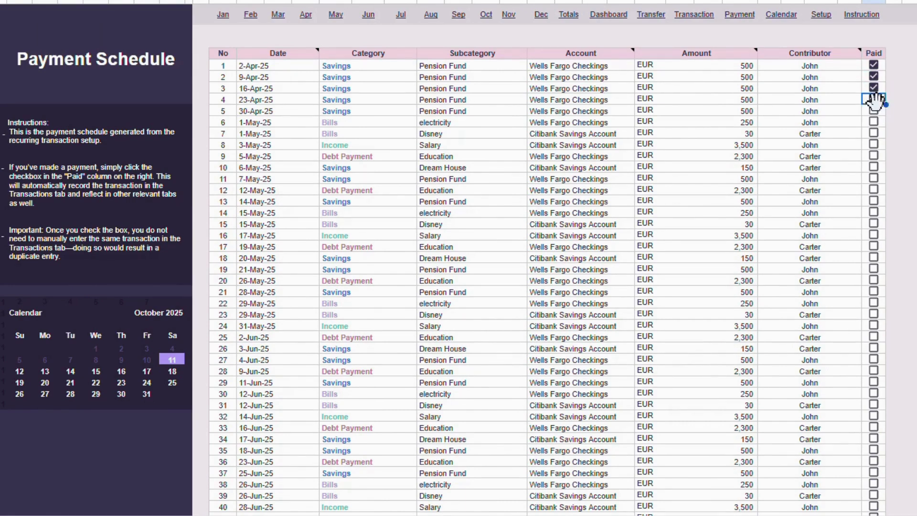
left_click(896, 114)
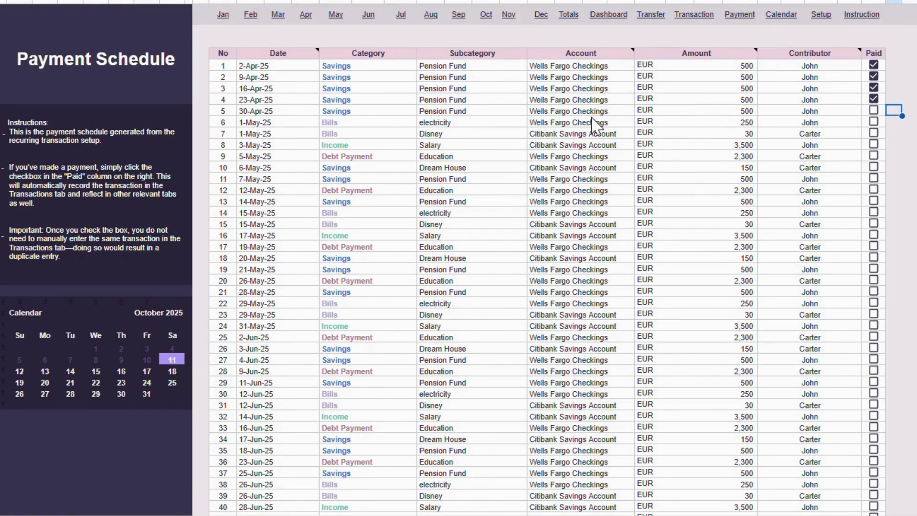
Change the electricity payment's date to 23 May 2025 and its amount from 250 to 350
left_click(258, 123)
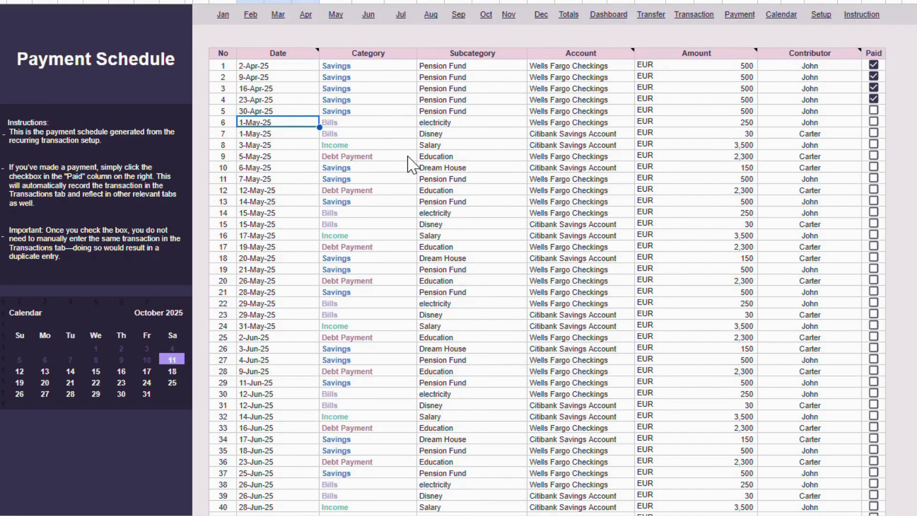
type("23 ma")
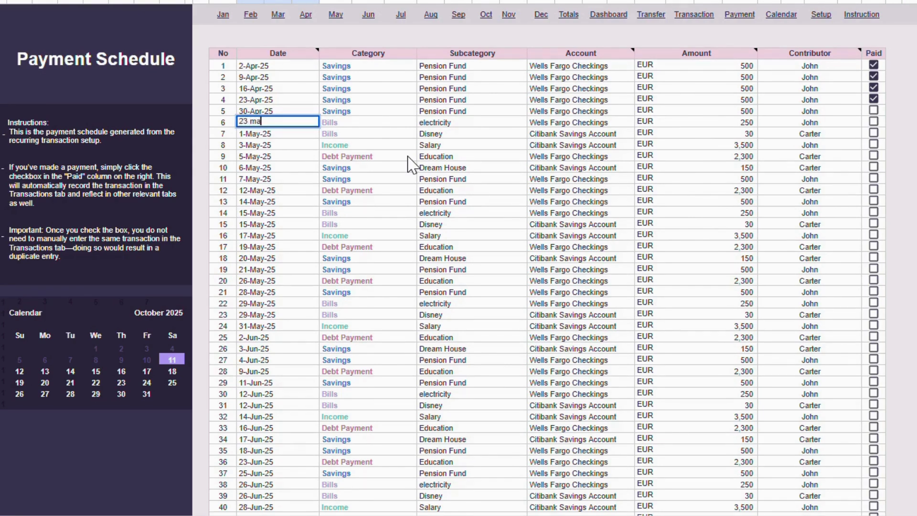
type("y 2025")
key("Return")
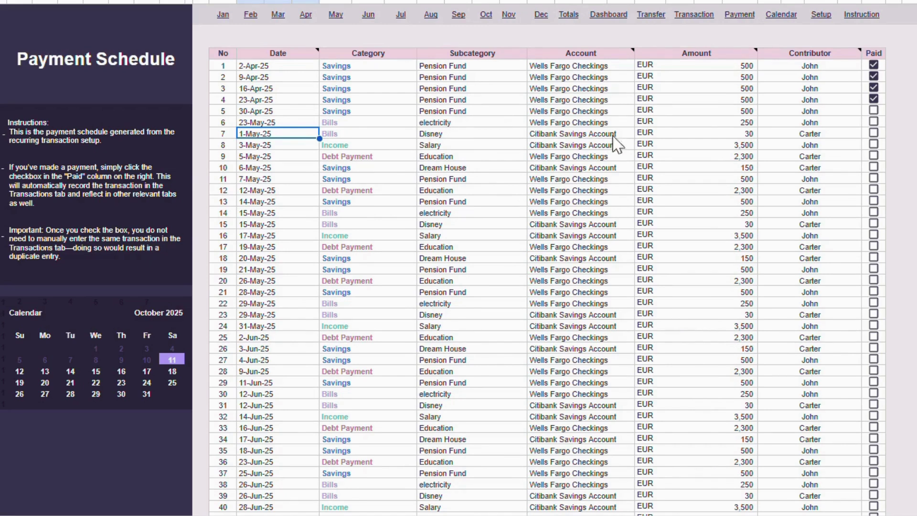
left_click(743, 124)
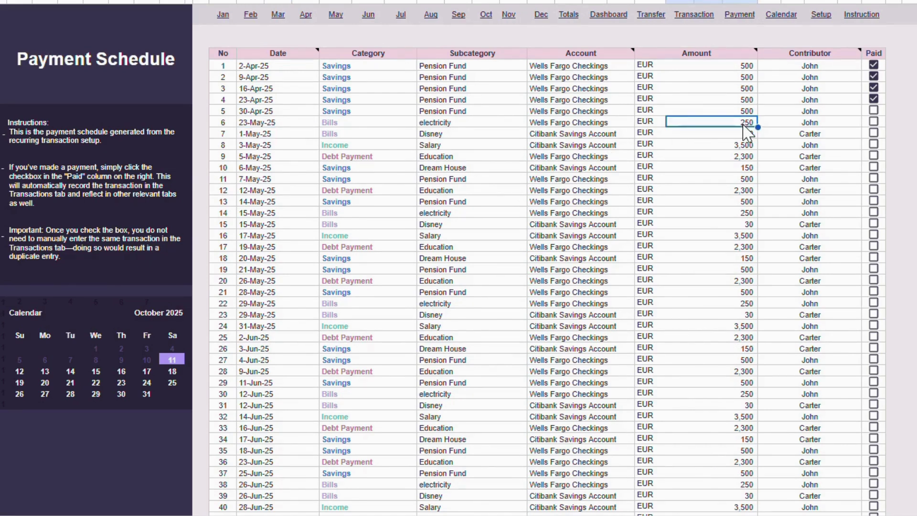
type("350")
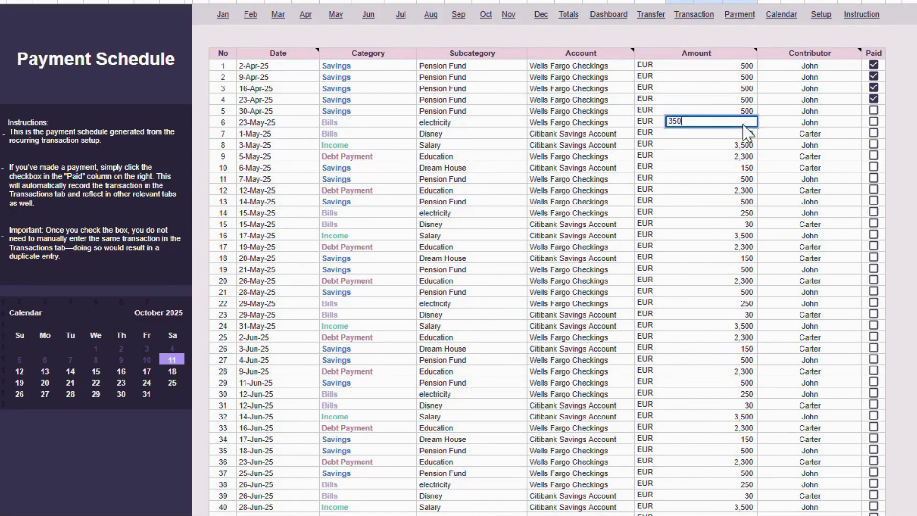
key("Return")
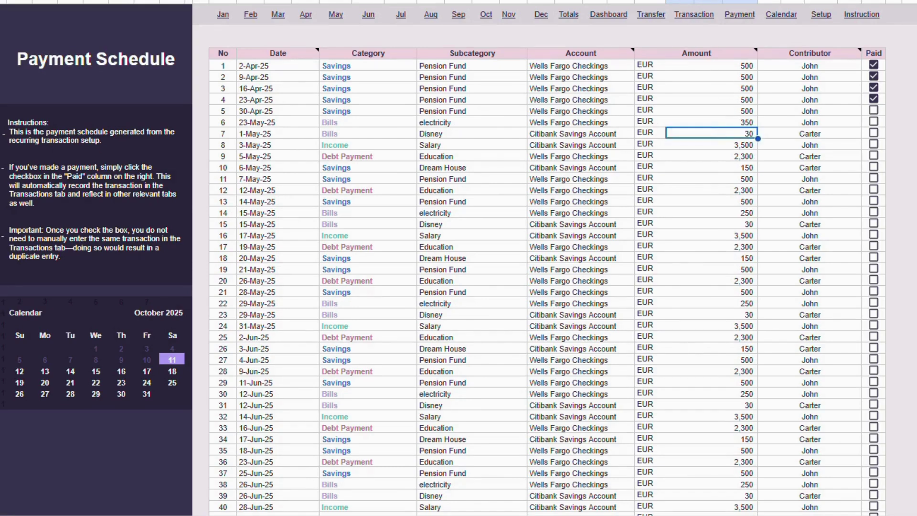
left_click(693, 14)
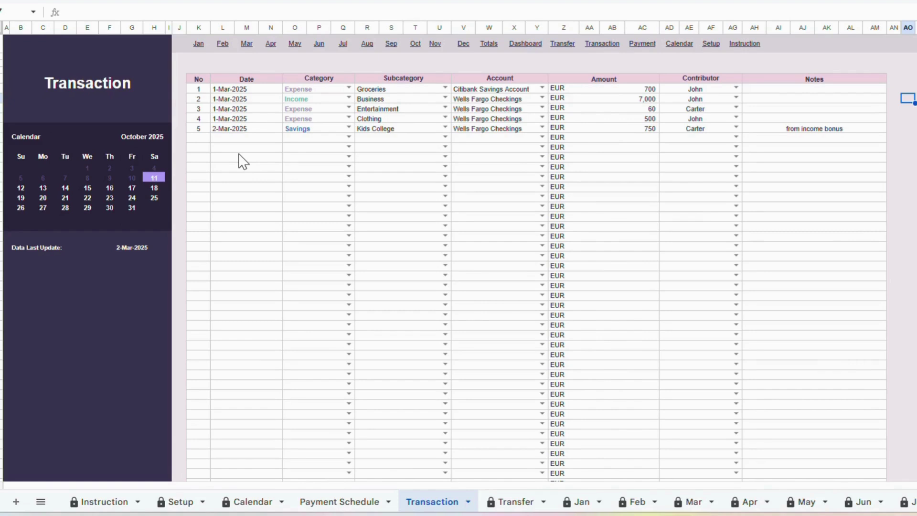
Fill transaction row 6 as a 4-Mar-2025 Expense, Transportation, from Citibank Savings Account
left_click(241, 138)
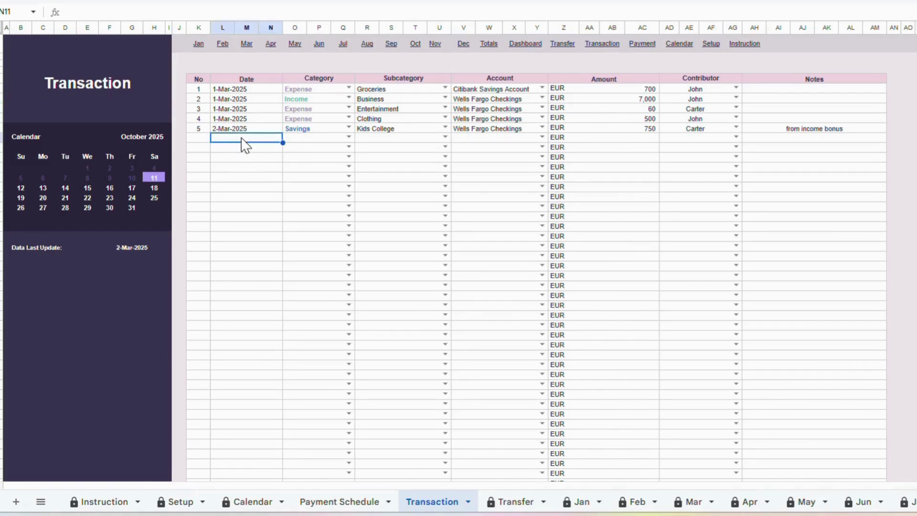
type("4 mar 2025")
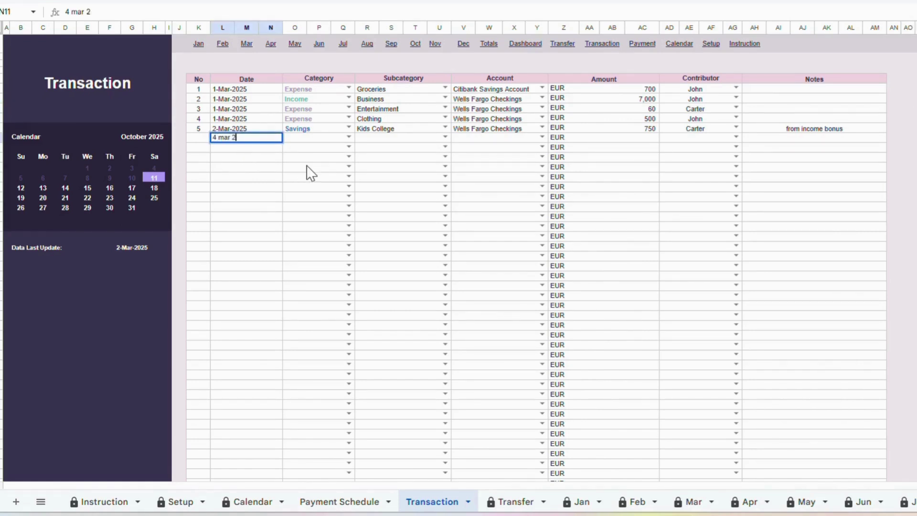
key("Return")
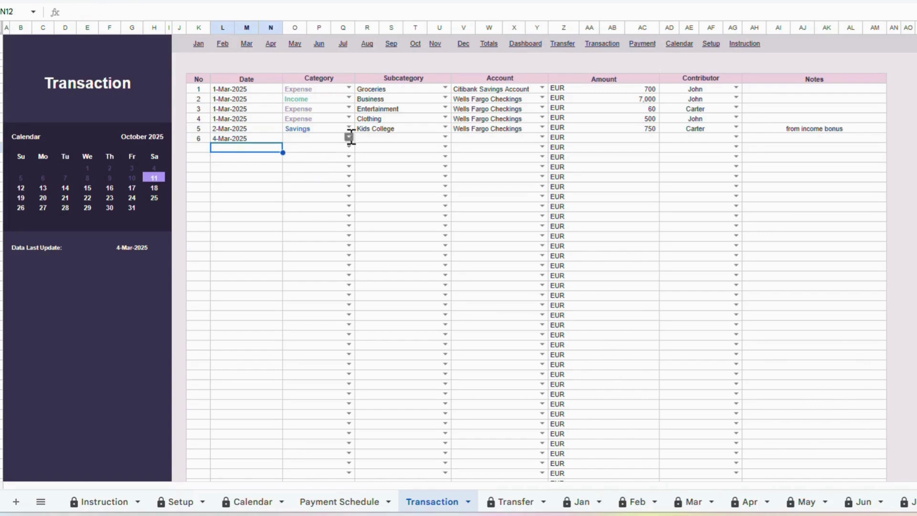
left_click(349, 137)
left_click(327, 169)
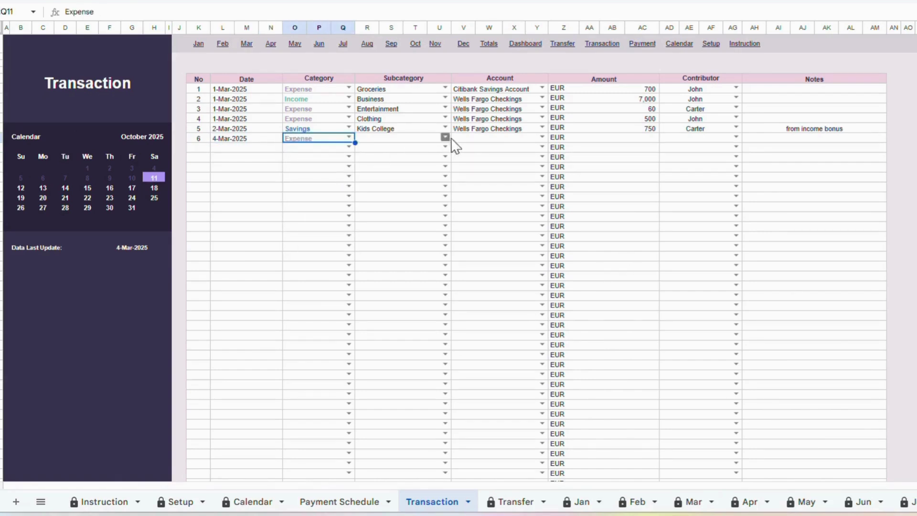
left_click(444, 137)
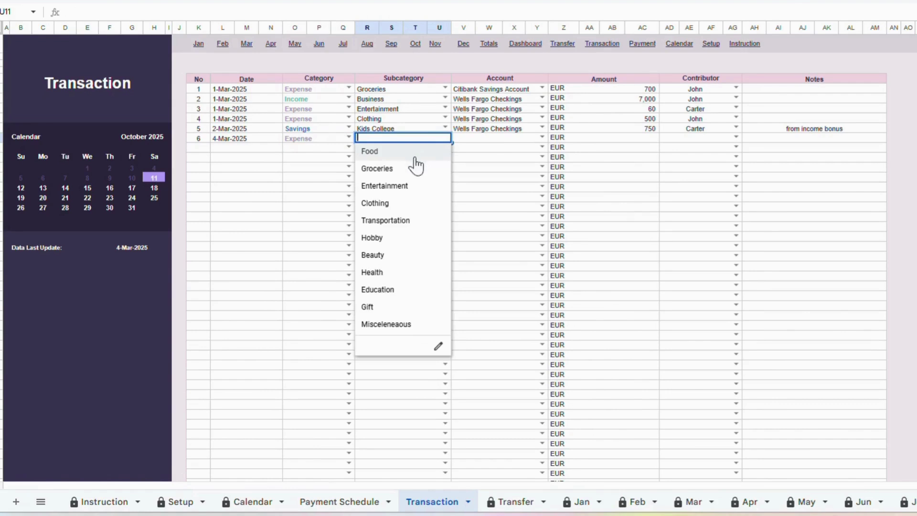
left_click(411, 221)
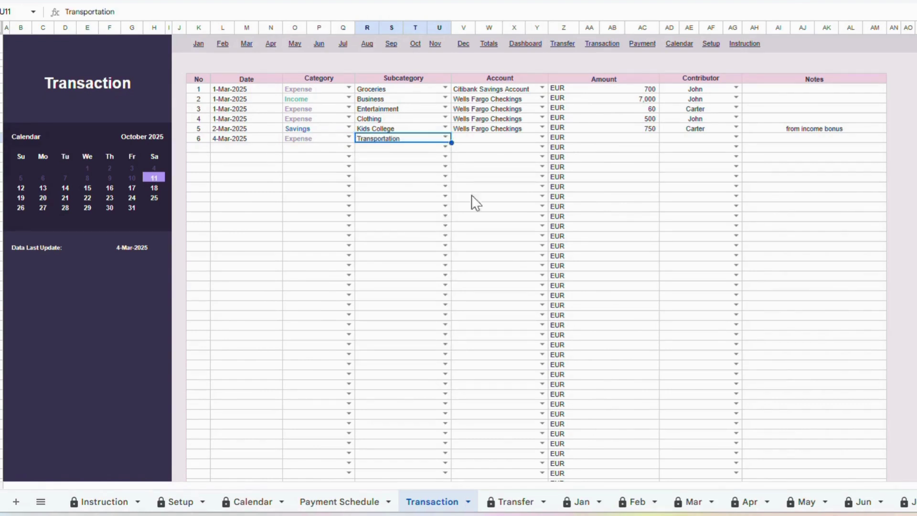
left_click(542, 137)
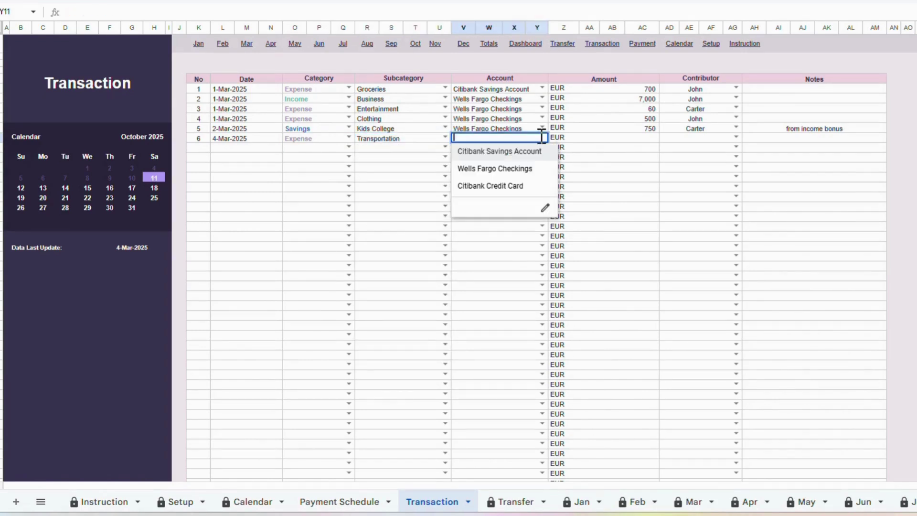
left_click(518, 151)
Enter 231 as row 6's amount and assign its contributor
left_click(646, 139)
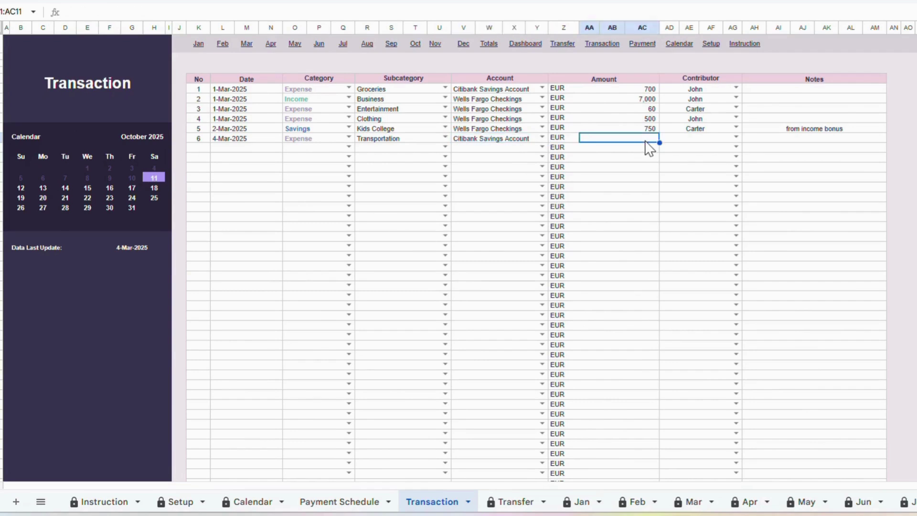
type("231")
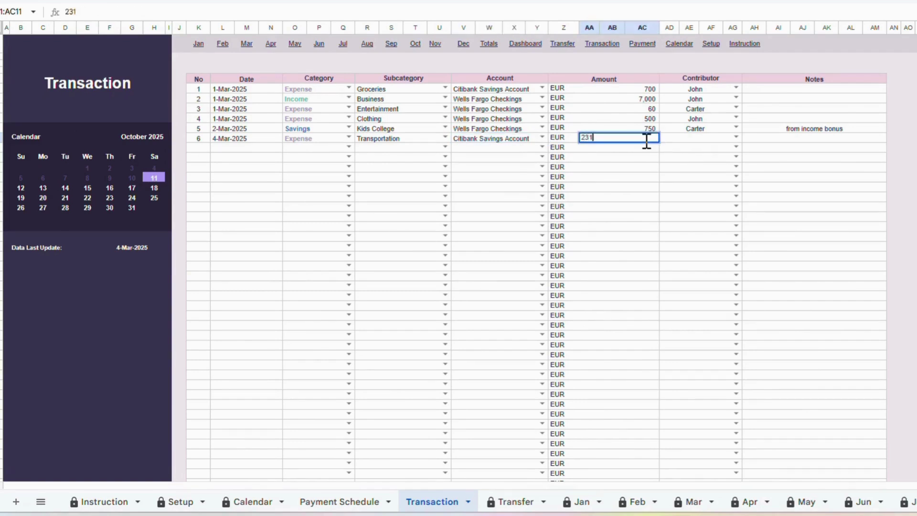
key("Return")
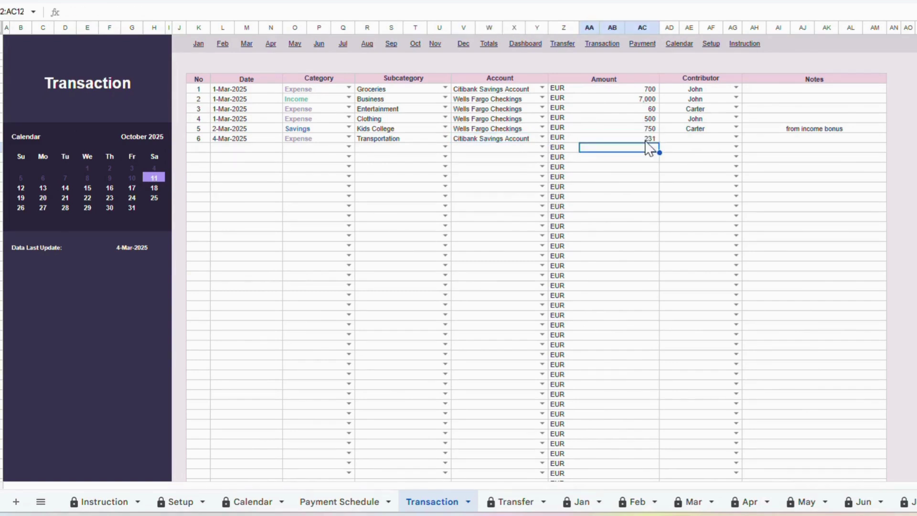
left_click(736, 137)
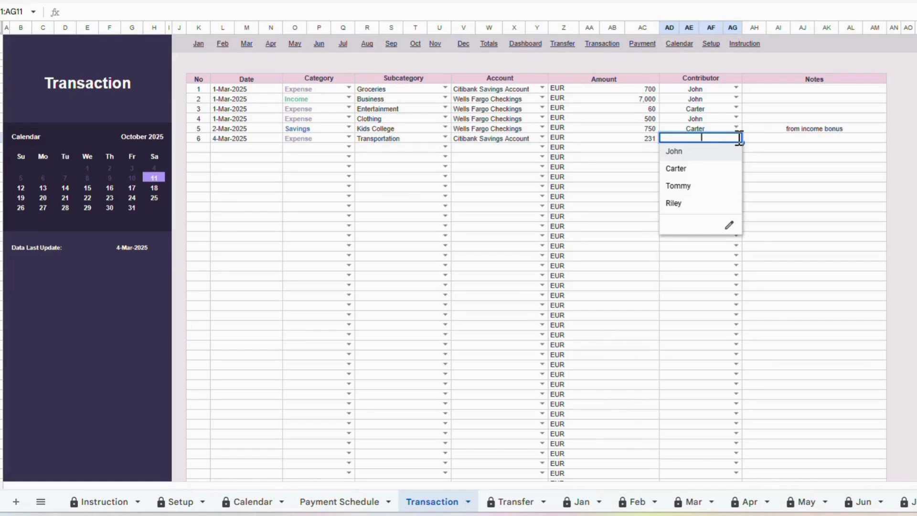
left_click(704, 172)
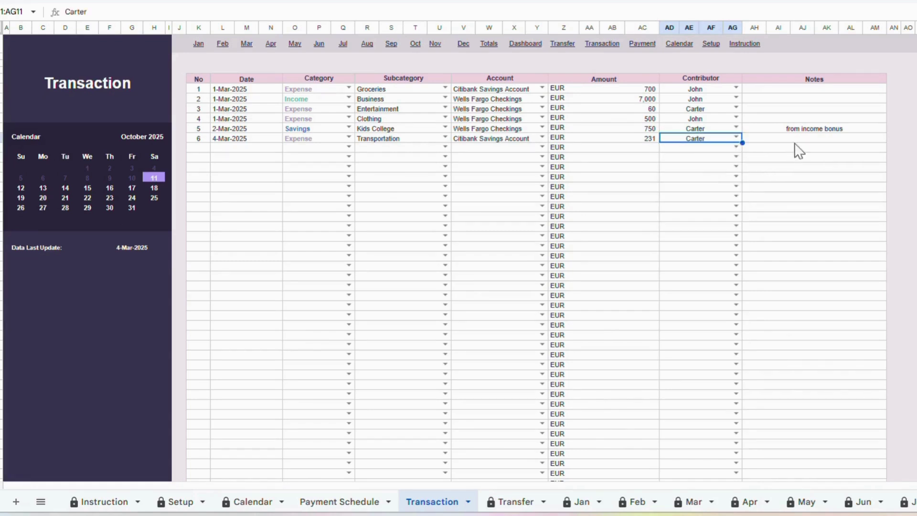
left_click(814, 143)
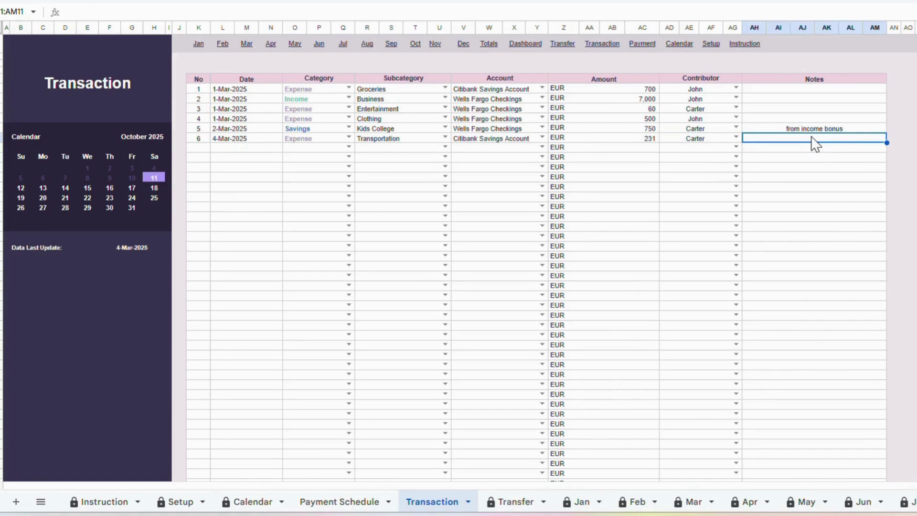
mouse_move(744, 44)
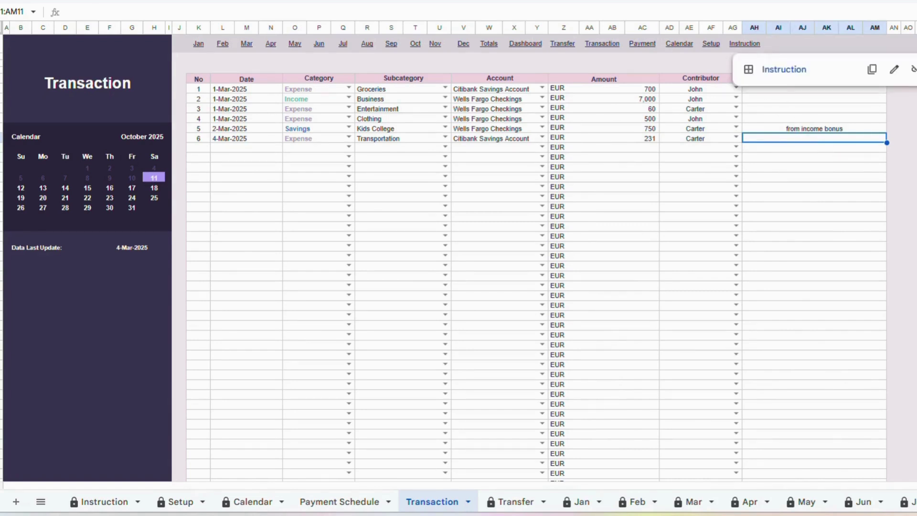
mouse_move(562, 44)
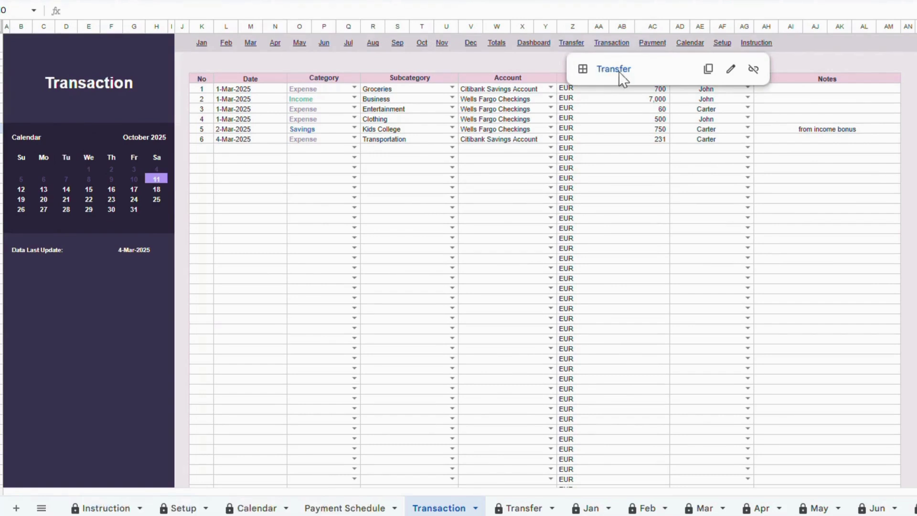
Add a 2 Apr 2025 transfer of 500 from Citibank Savings Account to Citibank Credit Card
left_click(618, 71)
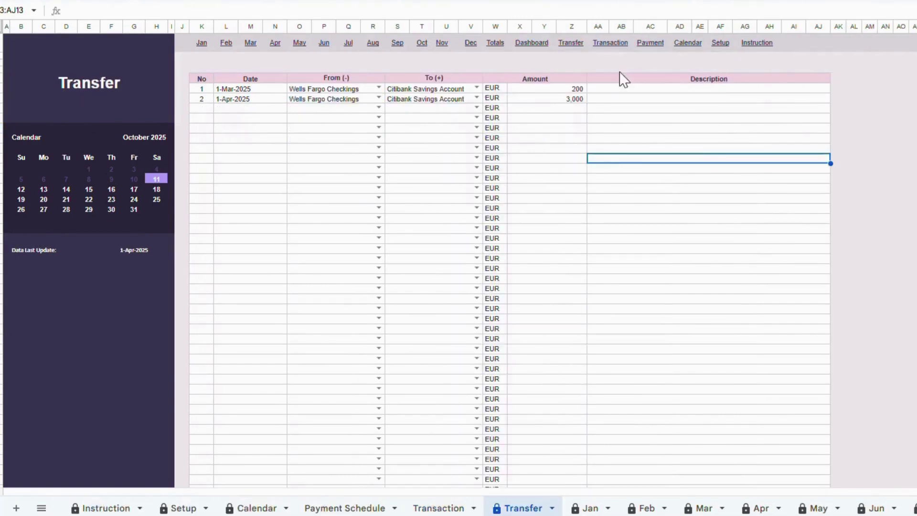
left_click(751, 108)
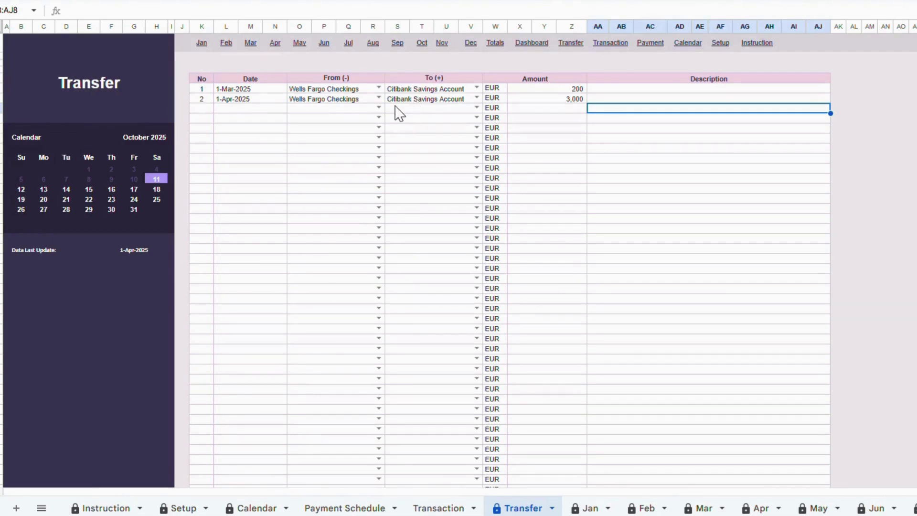
left_click(261, 112)
type("2 apr 2025")
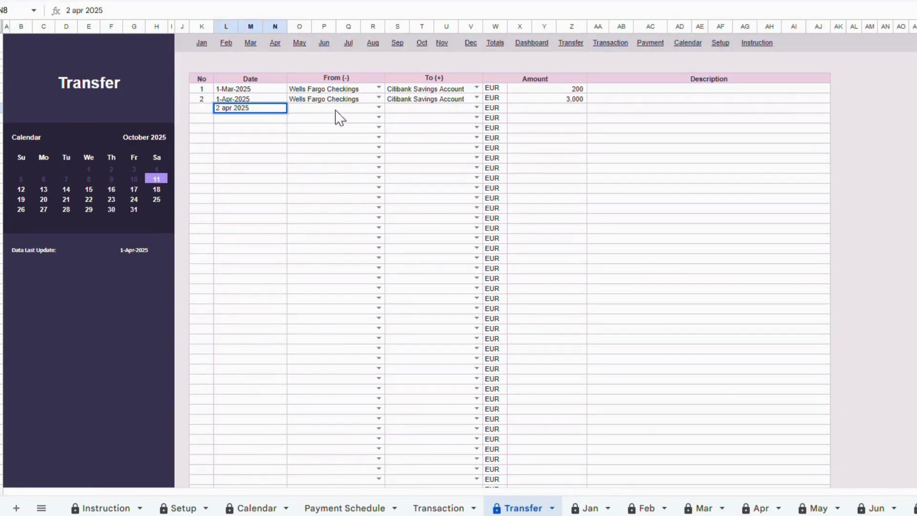
left_click(379, 108)
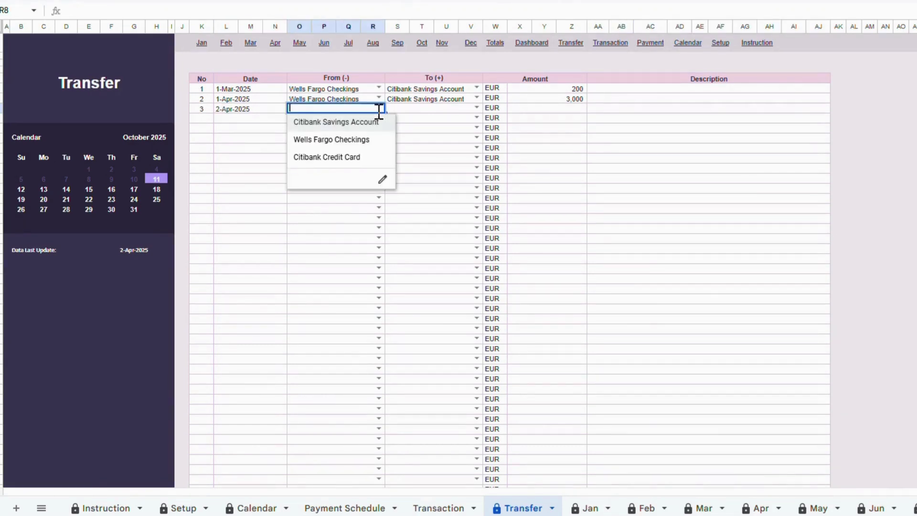
left_click(357, 126)
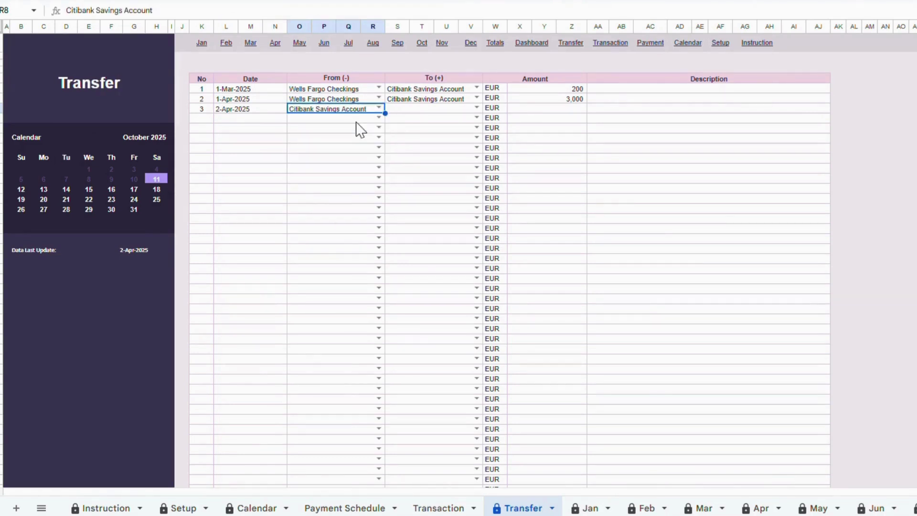
left_click(481, 110)
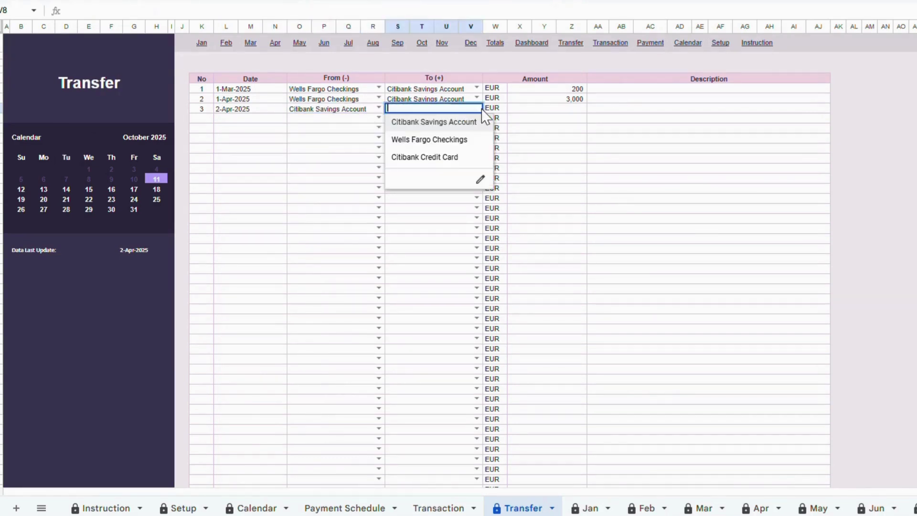
left_click(440, 159)
left_click(575, 112)
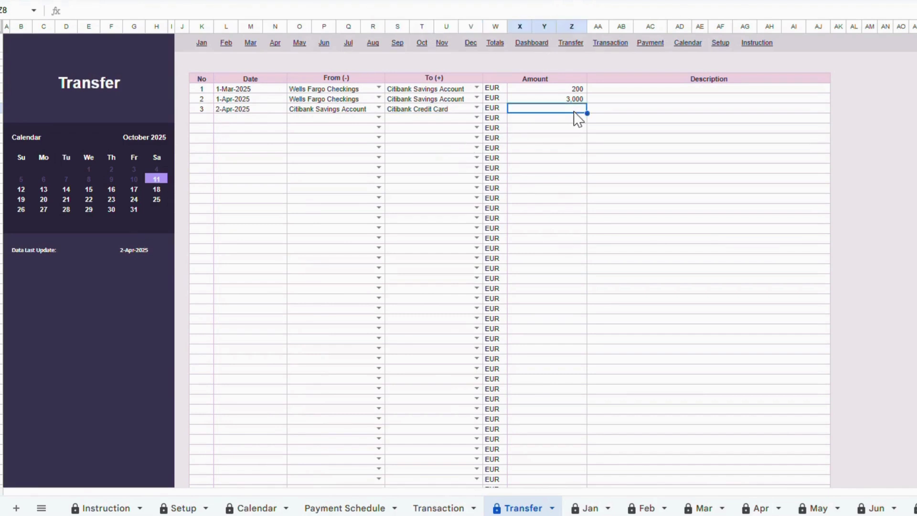
type("500")
key("Return")
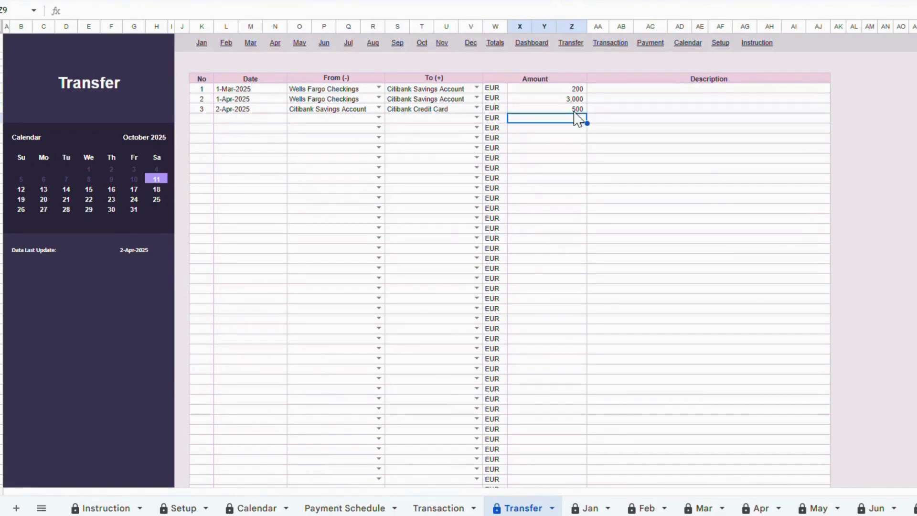
left_click(721, 42)
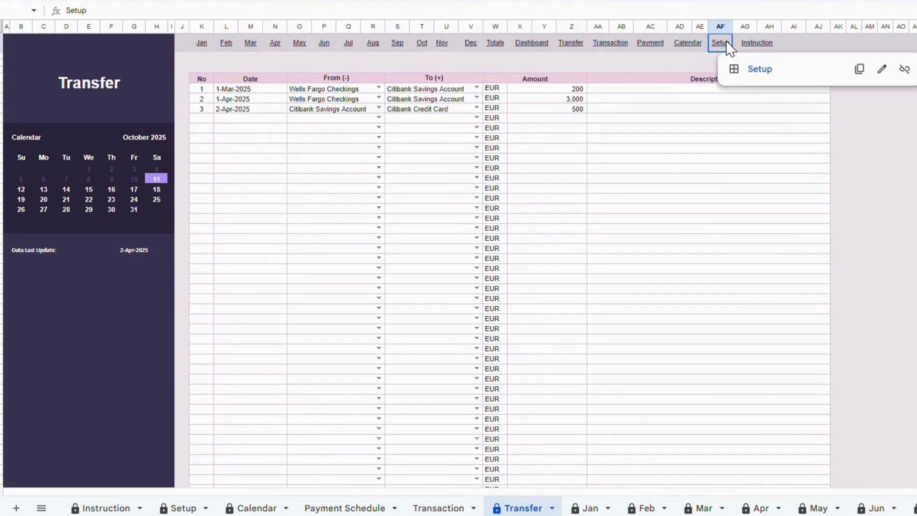
Check the Citibank Credit Card account row: beginning balance, 500 deposit and (2,900) end balance
left_click(758, 72)
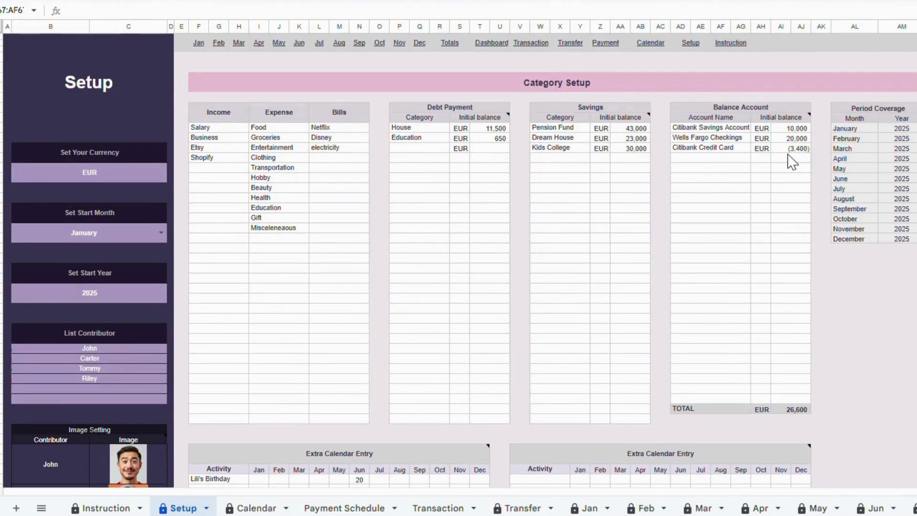
left_click(523, 508)
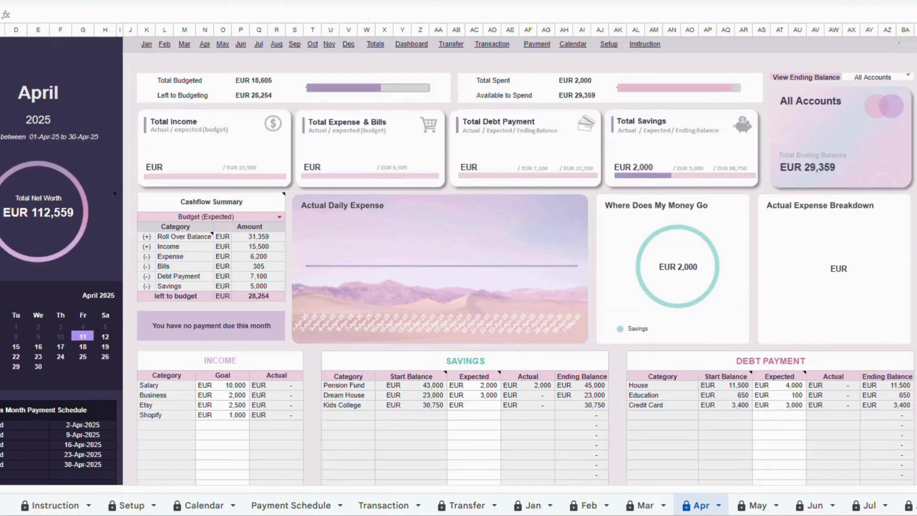
scroll(459, 257, "down", 10)
scroll(458, 257, "down", 5)
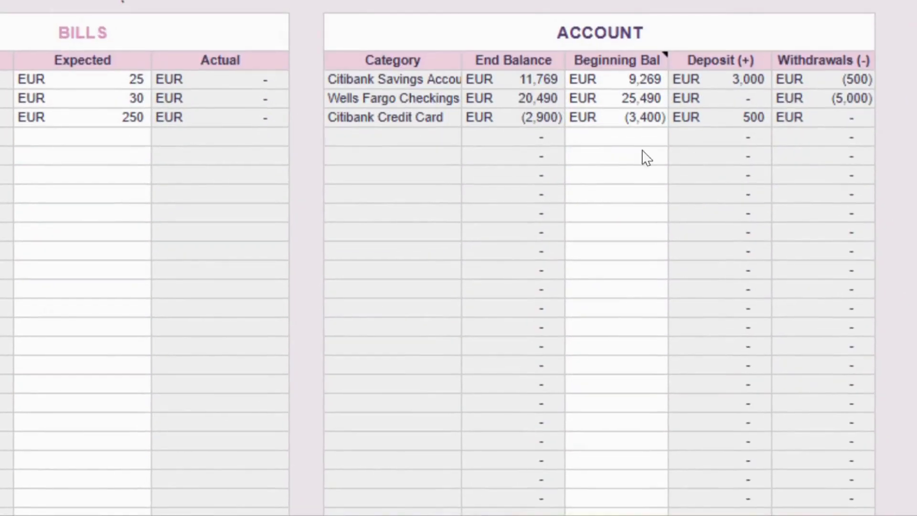
left_click(638, 357)
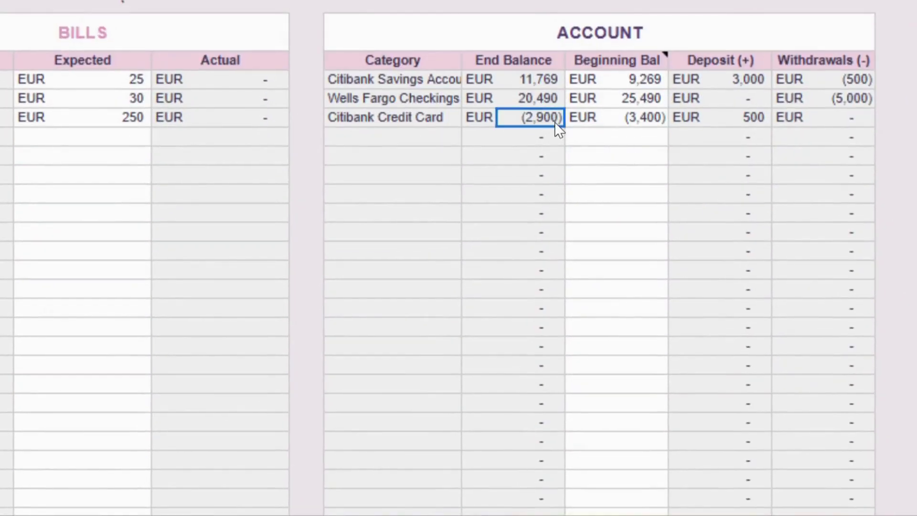
left_click(602, 119)
left_click(747, 122)
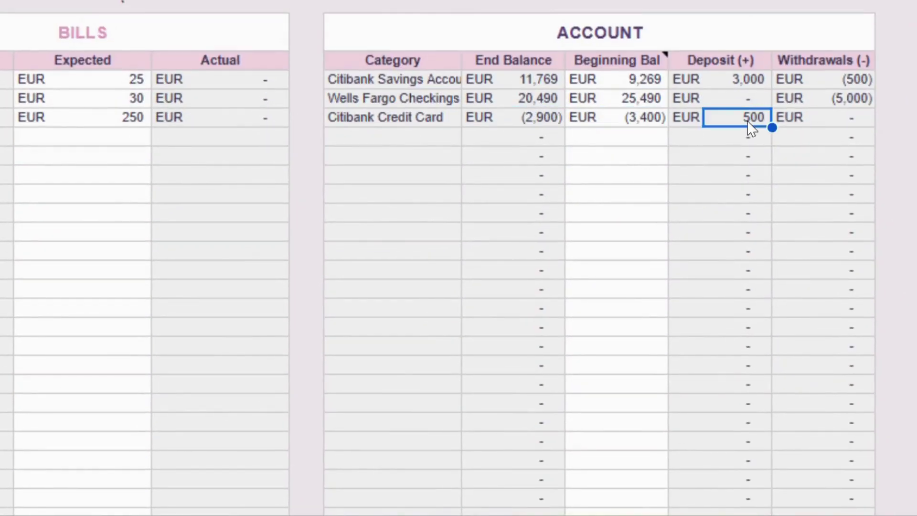
left_click(534, 125)
left_click(389, 122)
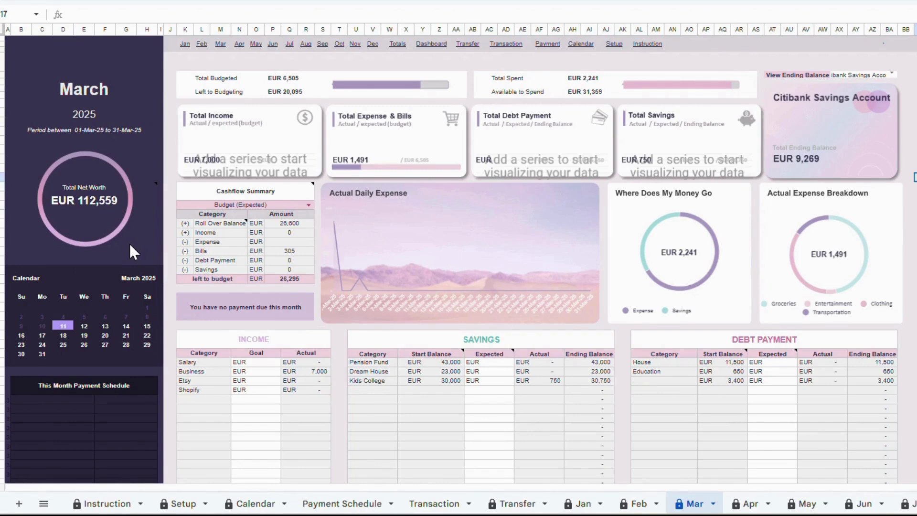
Enter March income goals: Salary 2,000, Business 300, Etsy 3,450 and Shopify 1,200
scroll(129, 242, "down", 1)
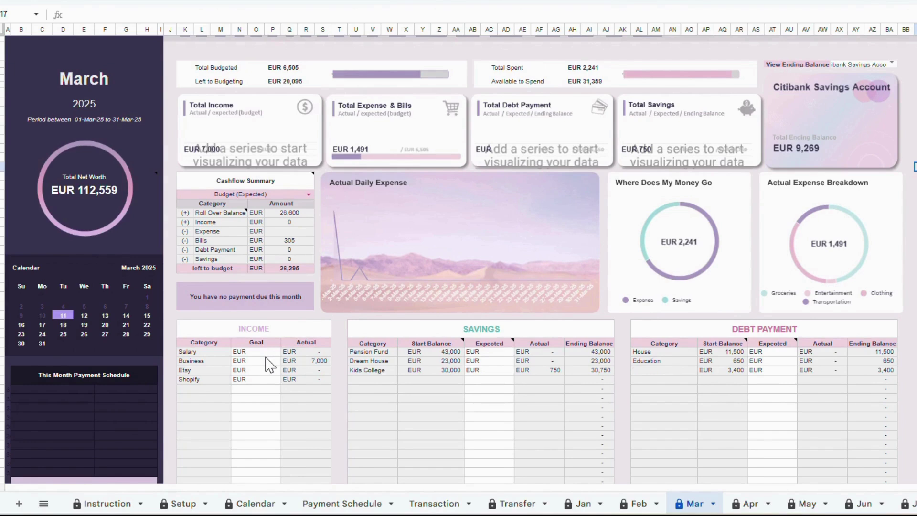
left_click(266, 353)
type("2000")
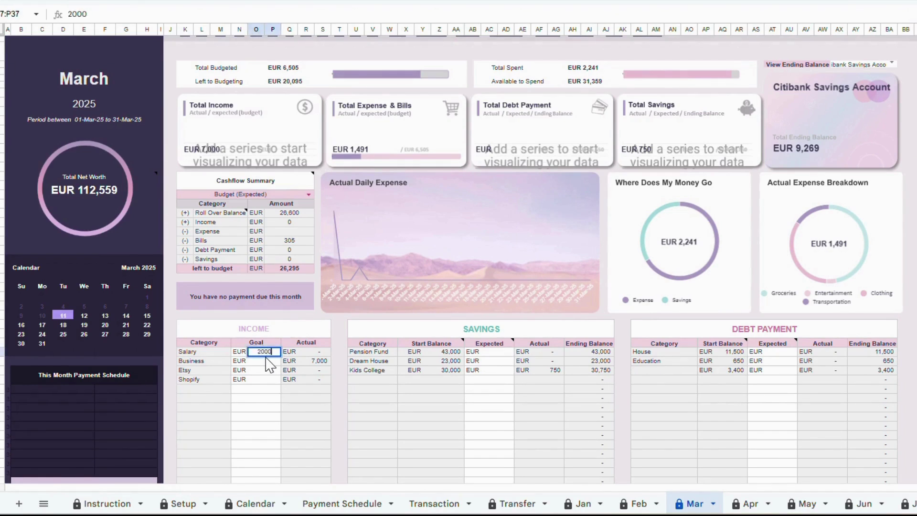
key("Return")
type("30")
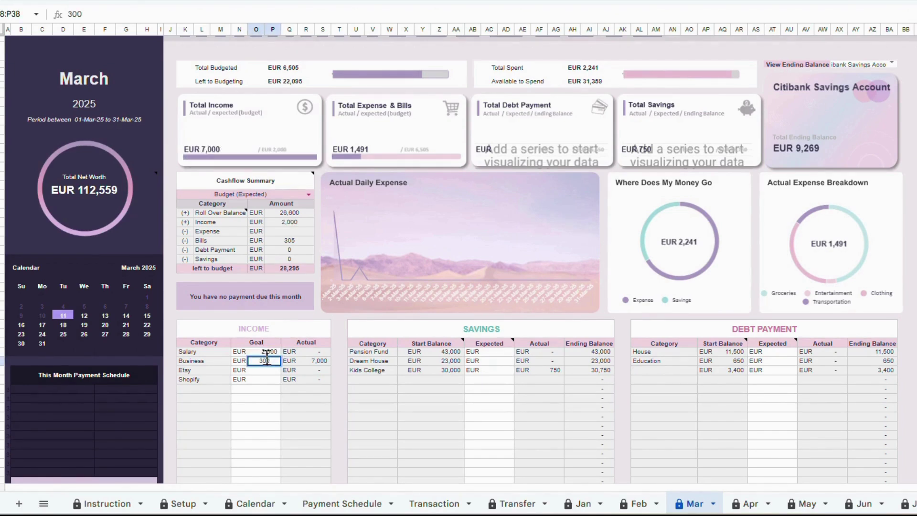
type("0")
key("Return")
type("3,450")
key("Return")
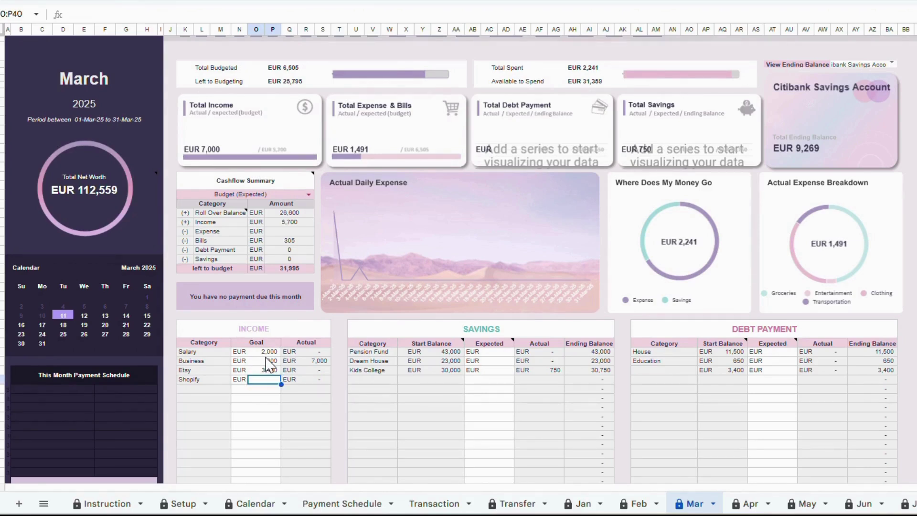
type("1200")
Set expected savings: Pension Fund 1,200, Dream House 2,300 and Kids College 2,300
left_click(507, 354)
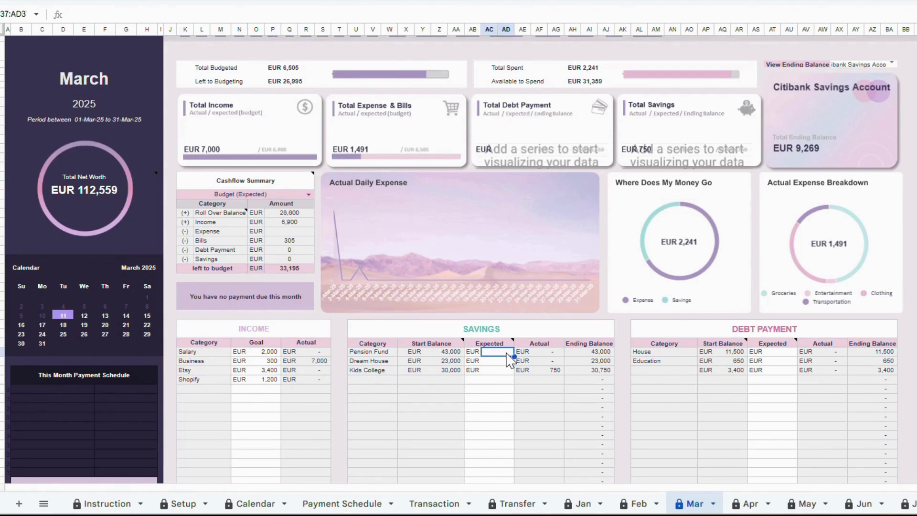
type("1200")
left_click(507, 361)
type("2300")
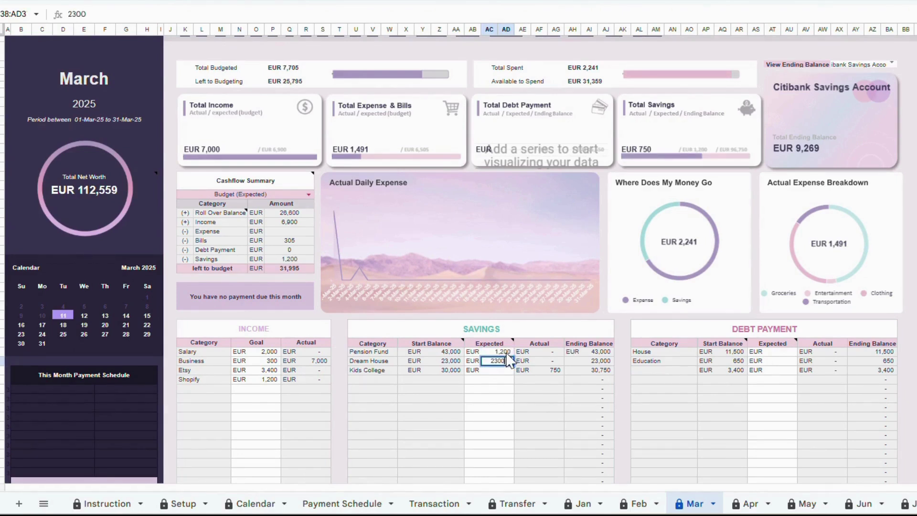
key("Return")
type("2,")
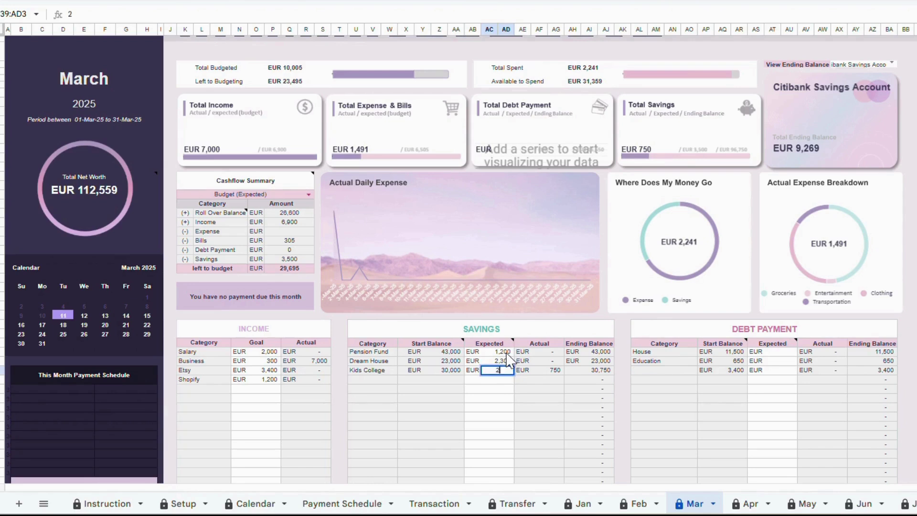
type("300")
key("Return")
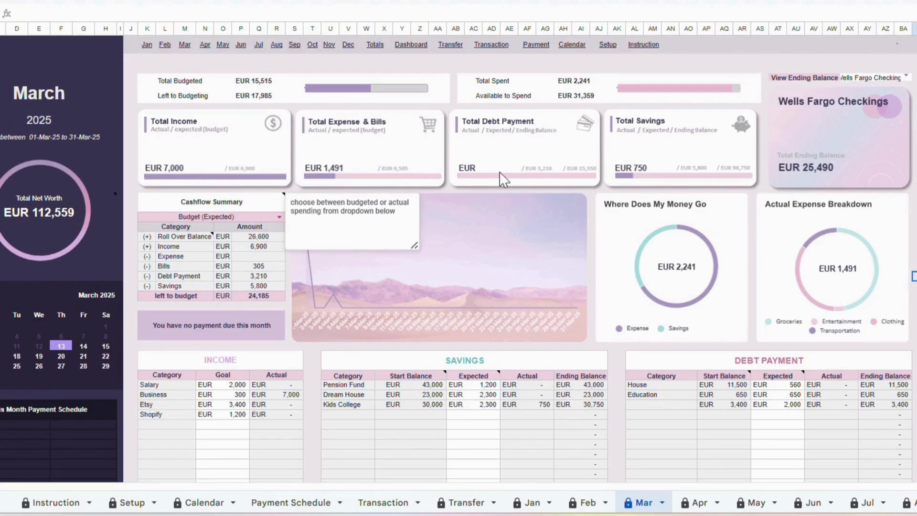
Switch the March Cashflow Summary to show Actual (spent) figures
left_click(517, 173)
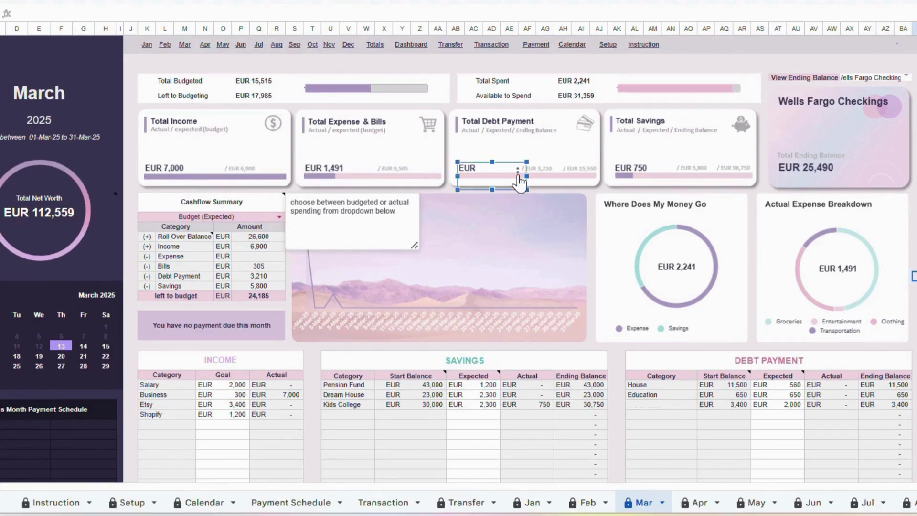
left_click(564, 185)
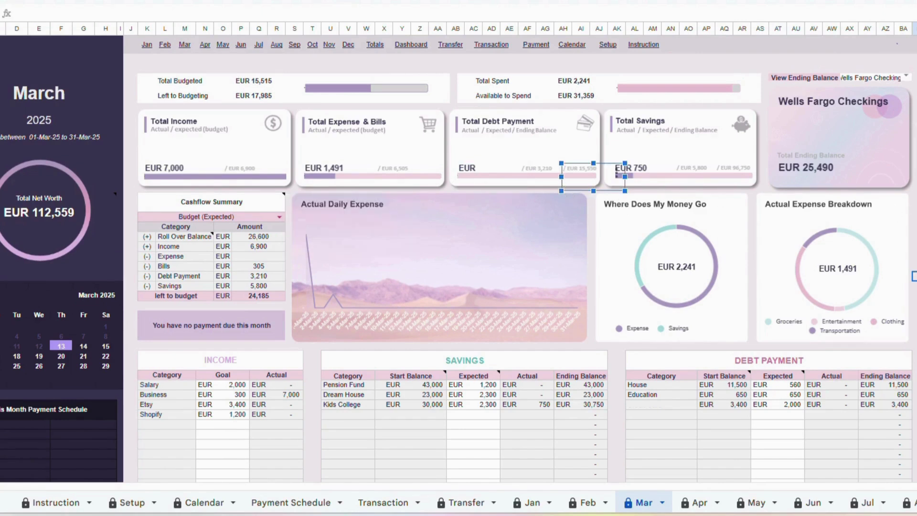
key("Escape")
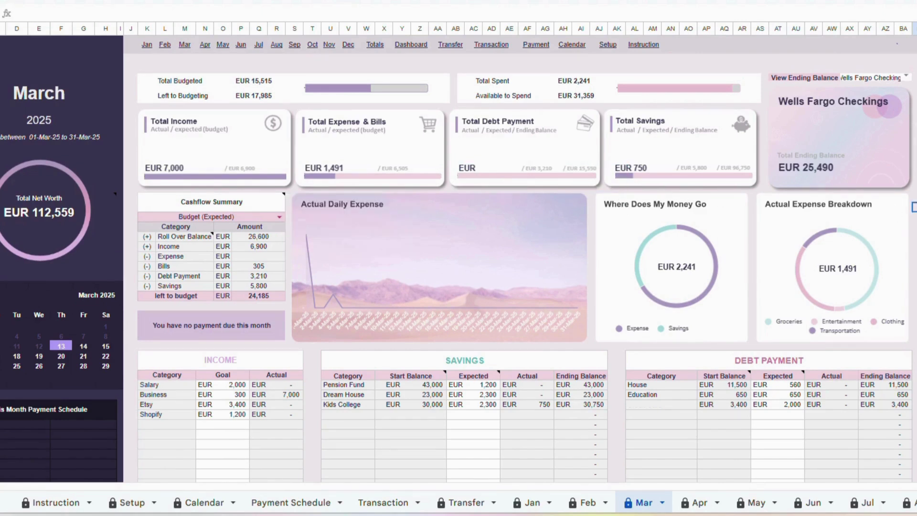
double_click(276, 216)
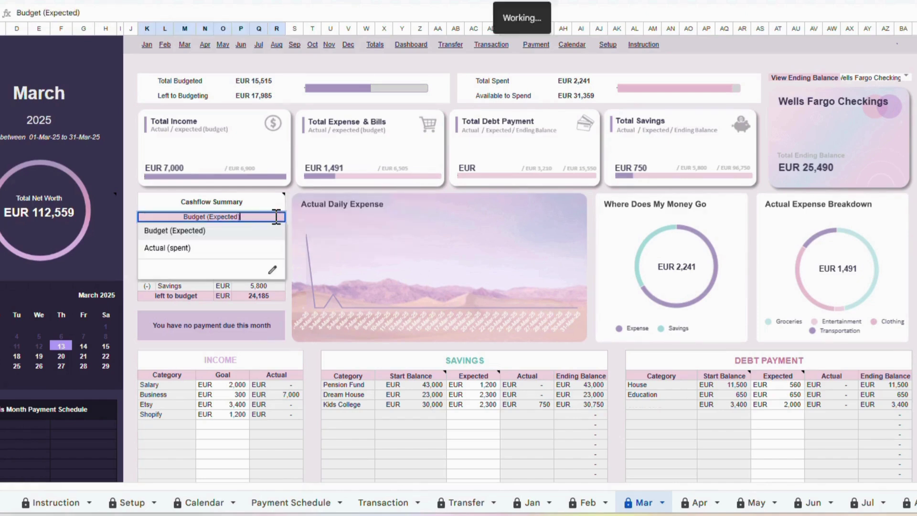
left_click(164, 248)
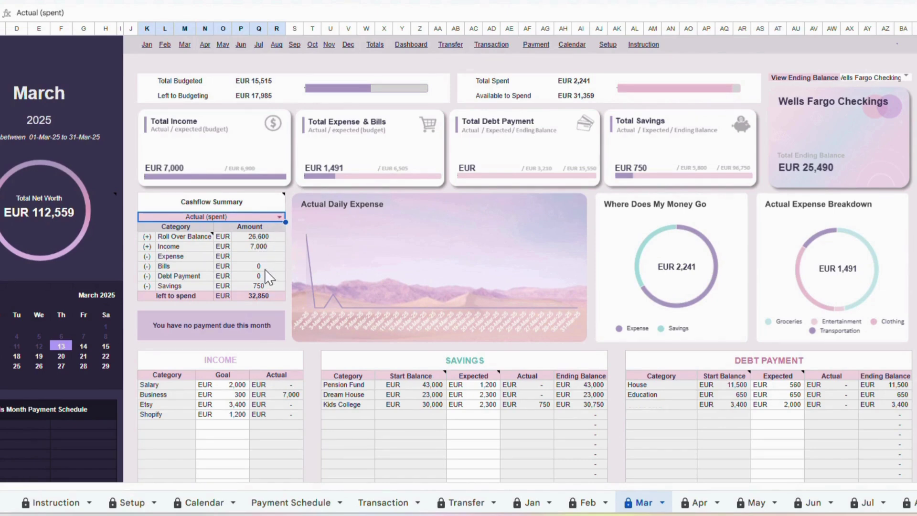
Keep Top 10 Transactions showing expenses, then jump to the Transaction sheet
scroll(205, 361, "down", 6)
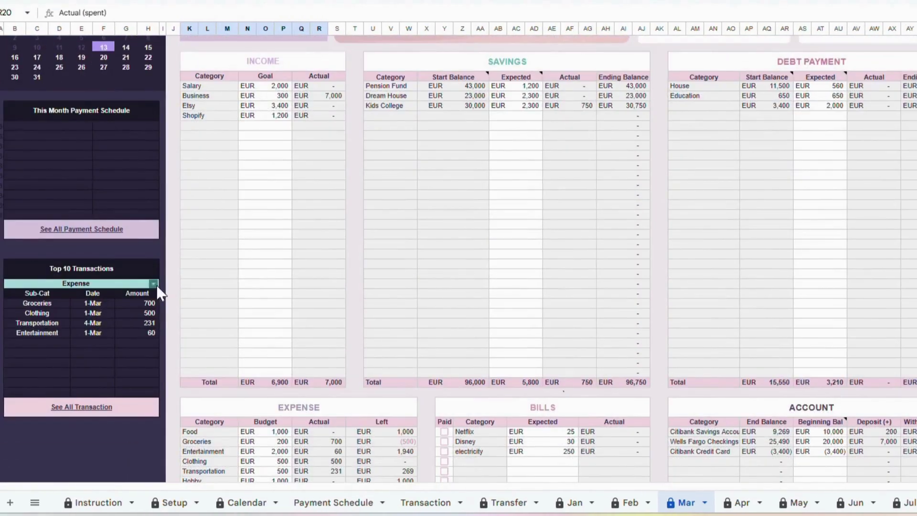
left_click(153, 283)
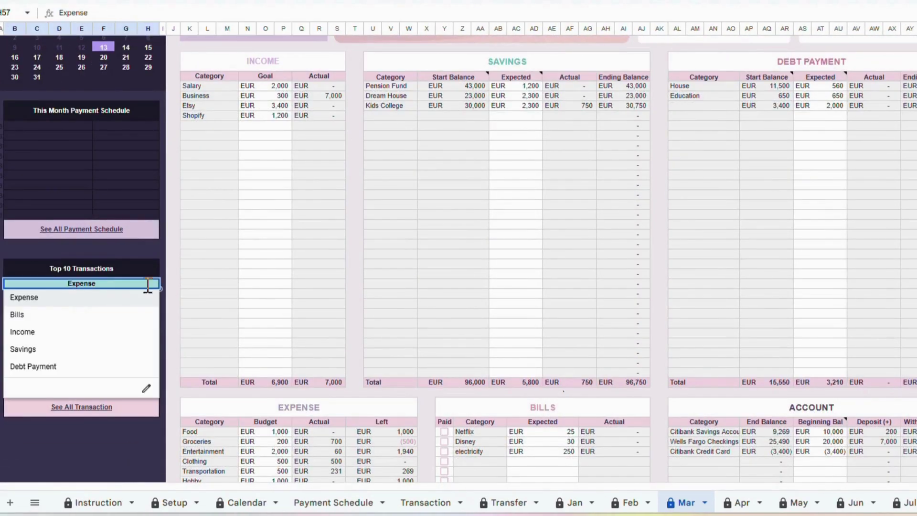
left_click(91, 298)
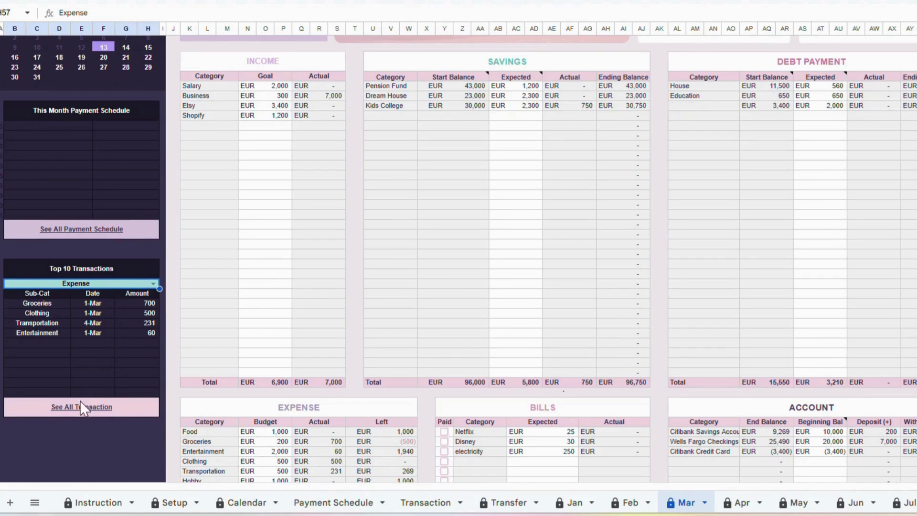
mouse_move(79, 400)
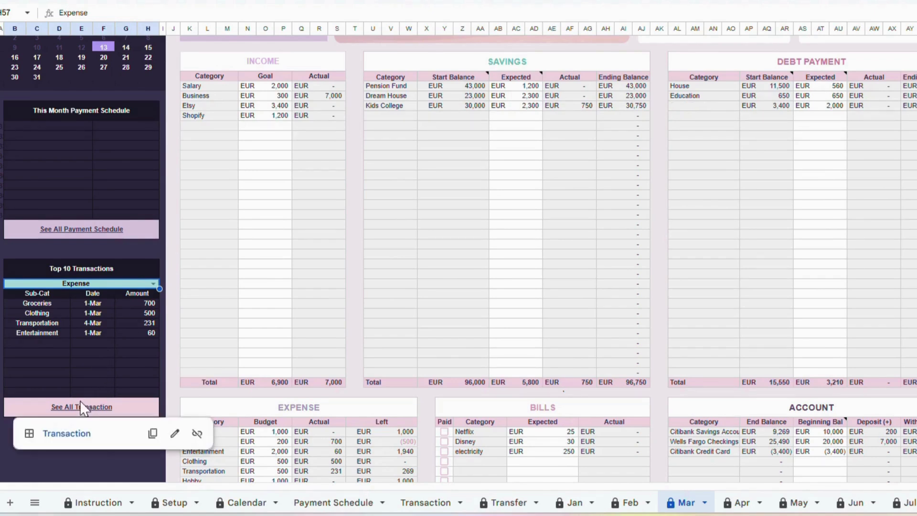
left_click(66, 433)
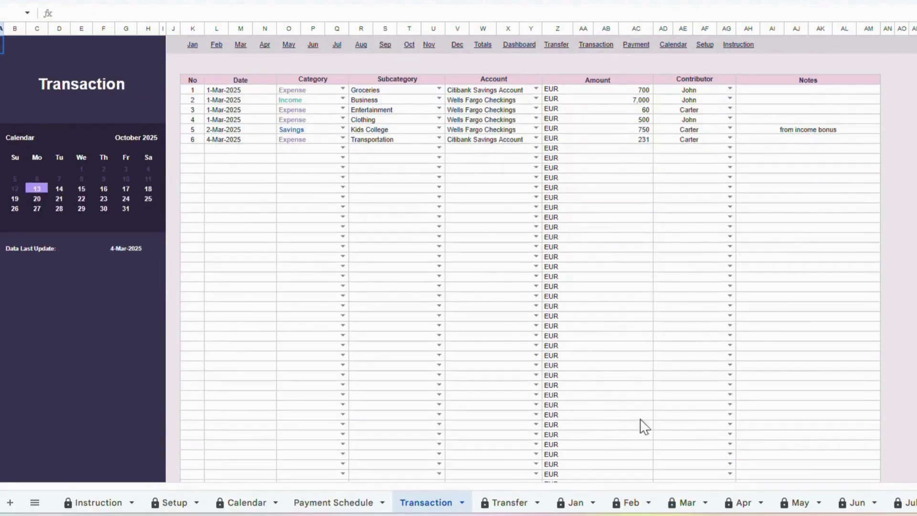
Return to the Mar sheet and review the ACCOUNT table's deposits and beginning balances
left_click(687, 502)
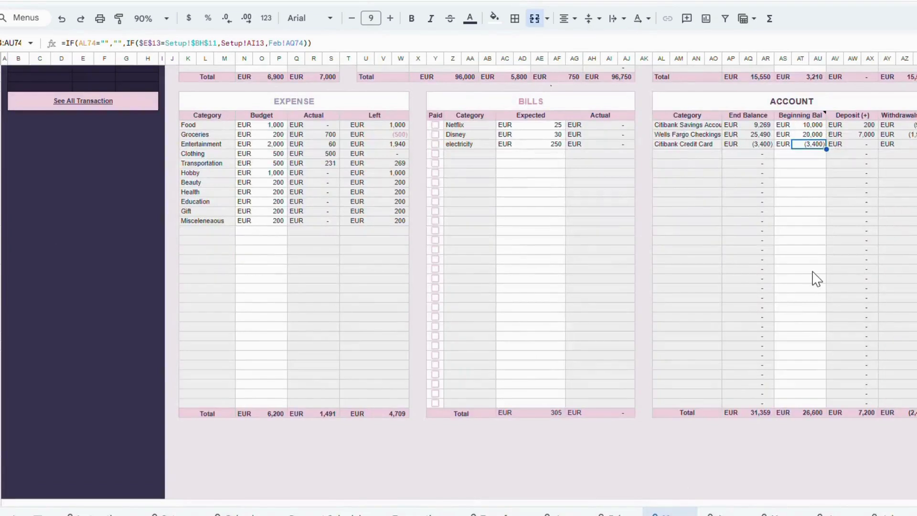
left_click_drag(855, 470, 820, 470)
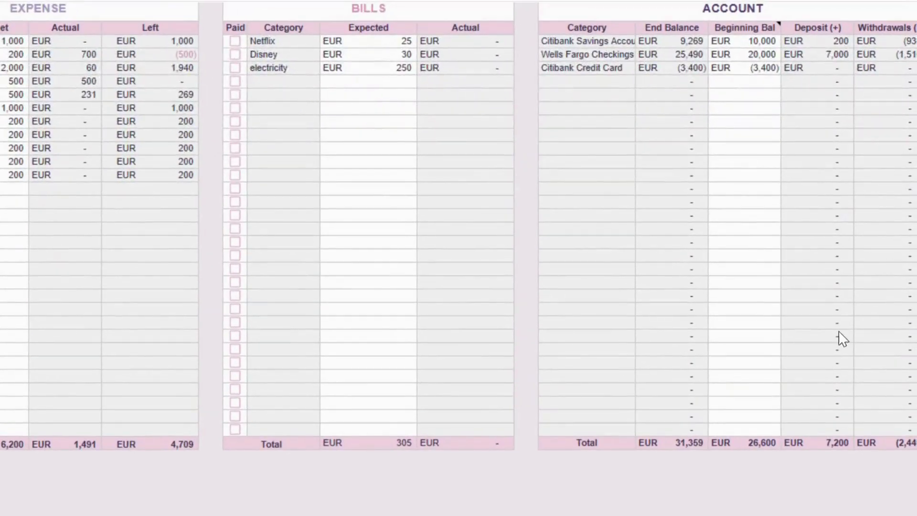
left_click_drag(860, 327, 861, 336)
left_click_drag(830, 377, 831, 400)
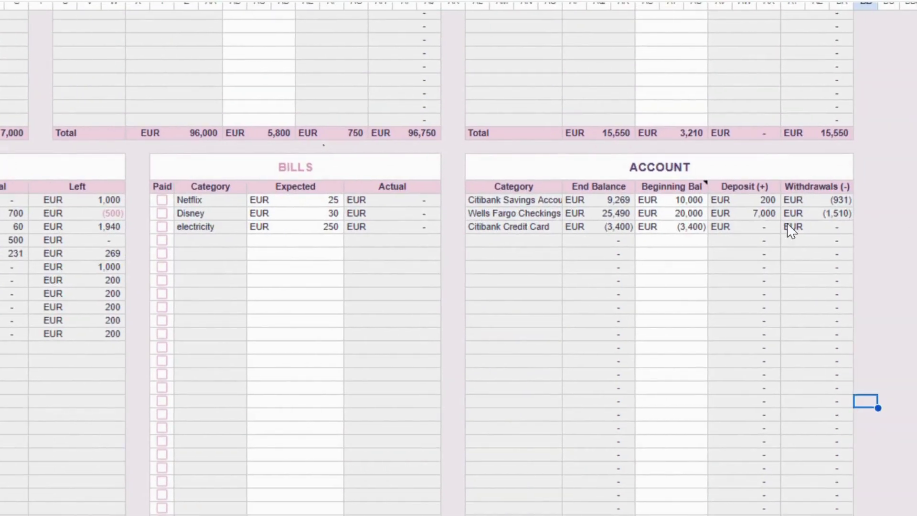
left_click(680, 201)
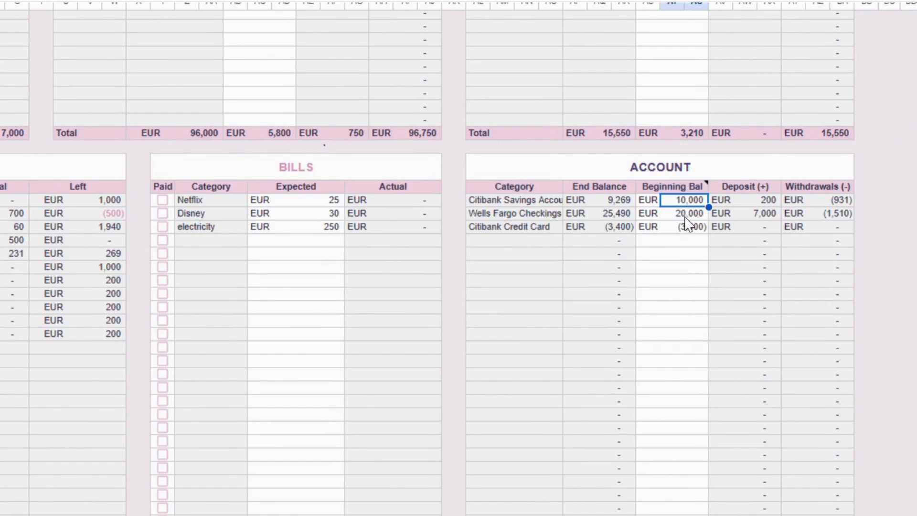
left_click(689, 217)
left_click(688, 229)
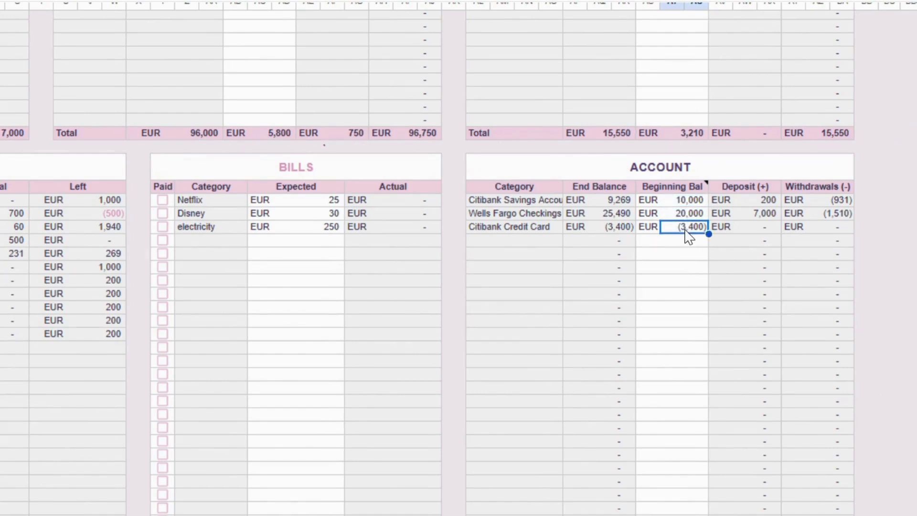
left_click(689, 243)
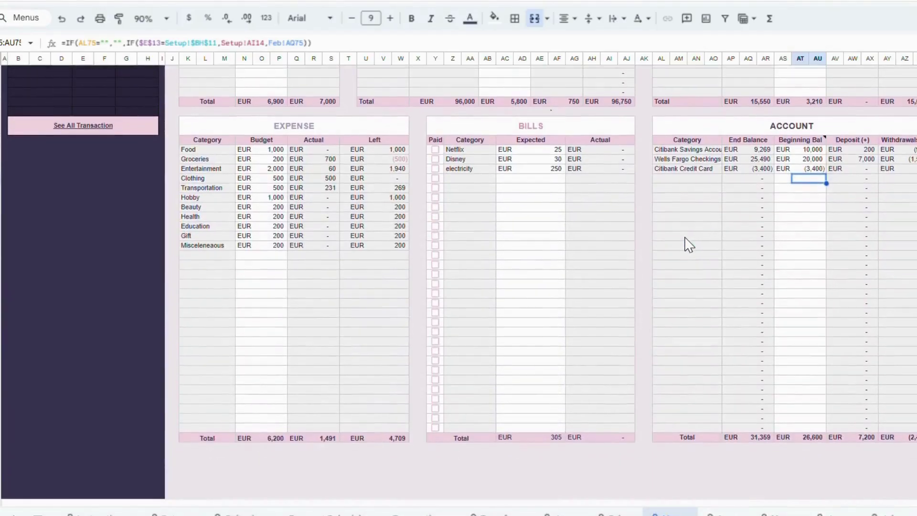
scroll(688, 245, "down", 1)
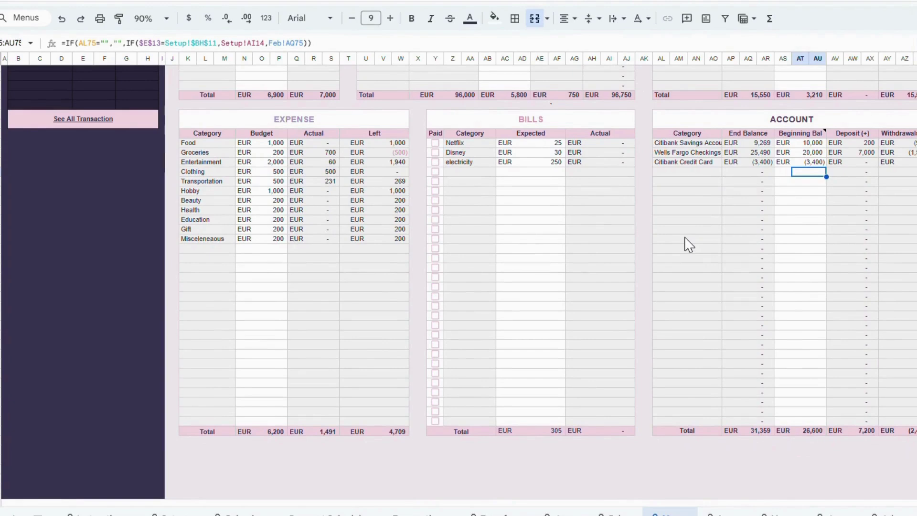
scroll(525, 267, "up", 5)
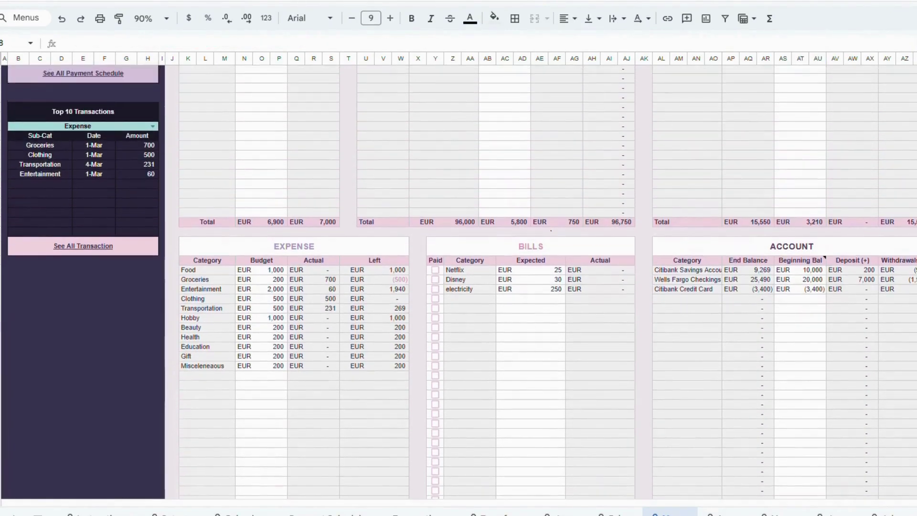
scroll(525, 267, "up", 7)
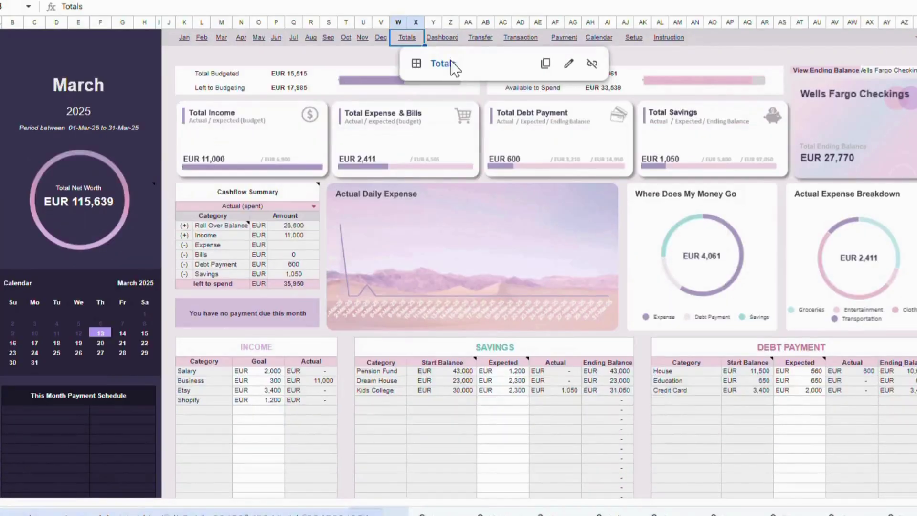
Open Annual Totals and filter it by each of the first two listed people
left_click(446, 65)
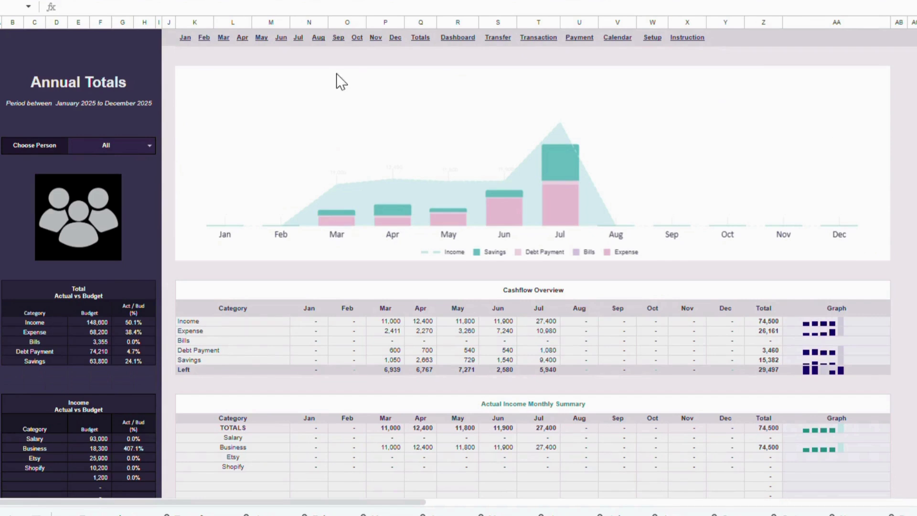
left_click(149, 146)
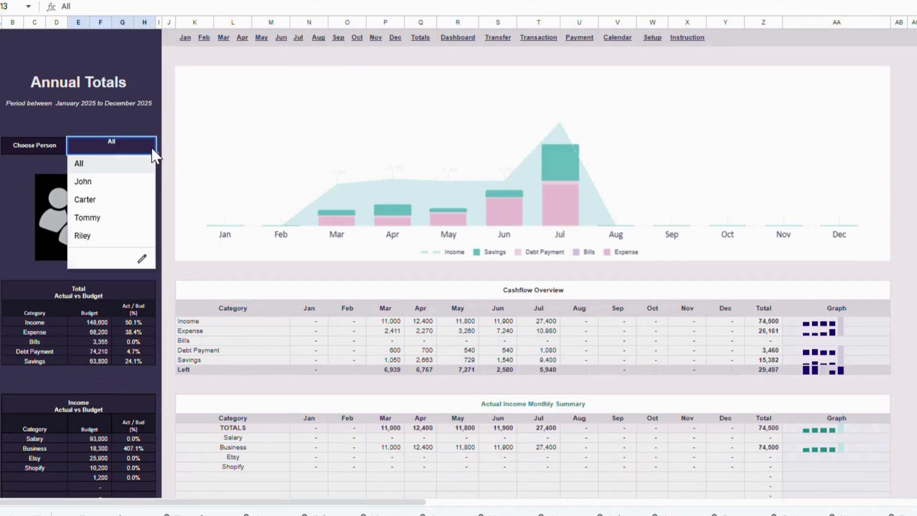
left_click(102, 186)
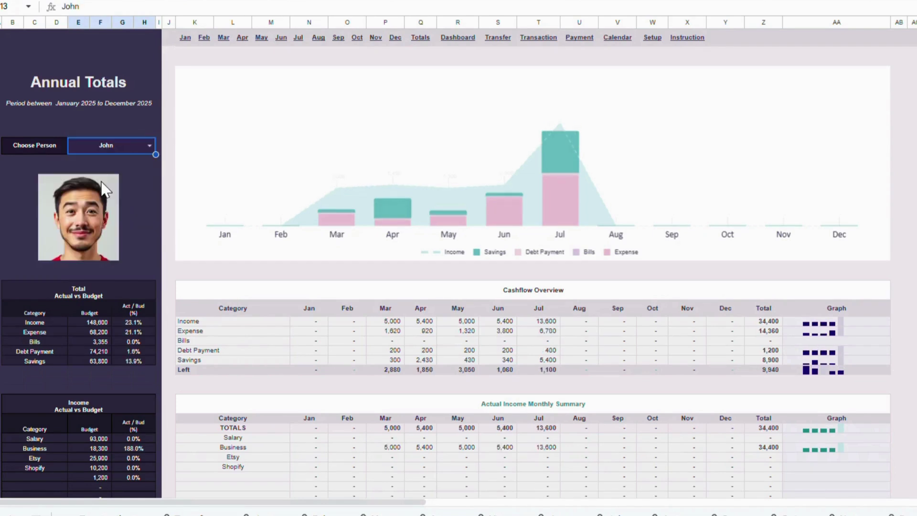
left_click(149, 145)
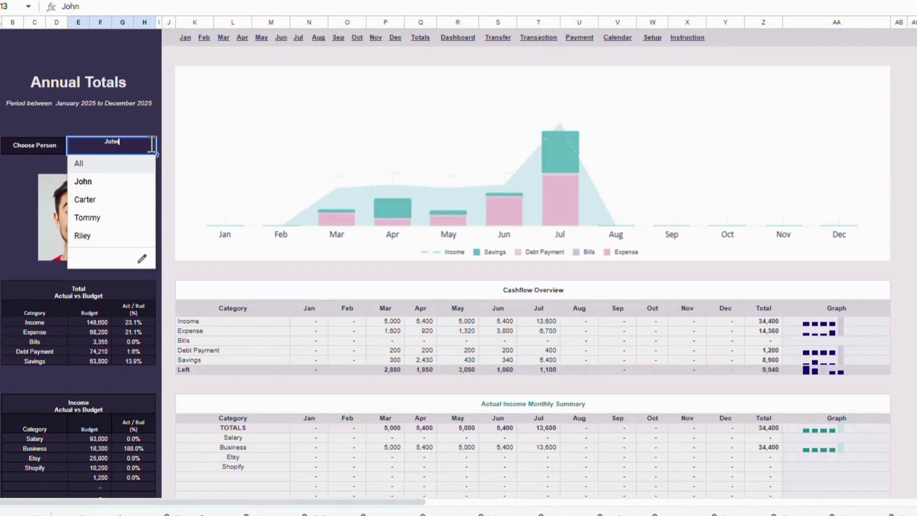
left_click(116, 207)
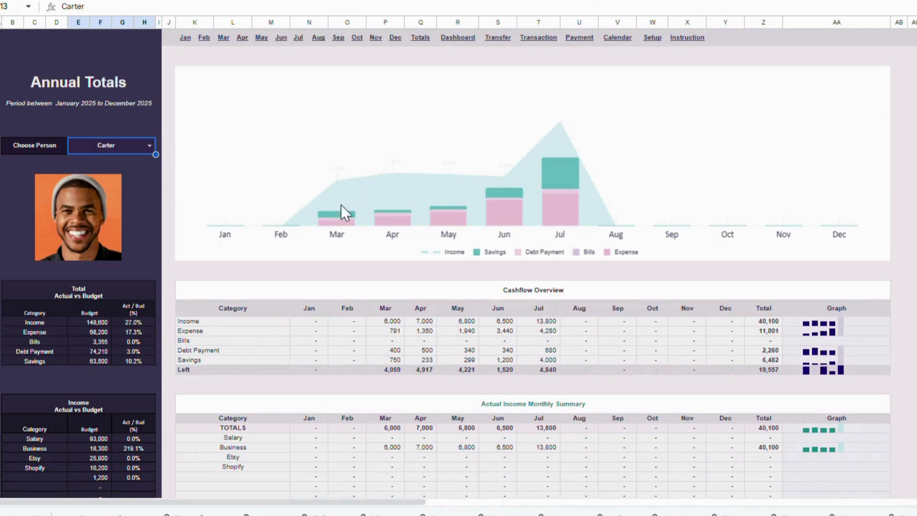
Scroll through the income, expense, savings, bills and debt summary tables
scroll(626, 254, "down", 5)
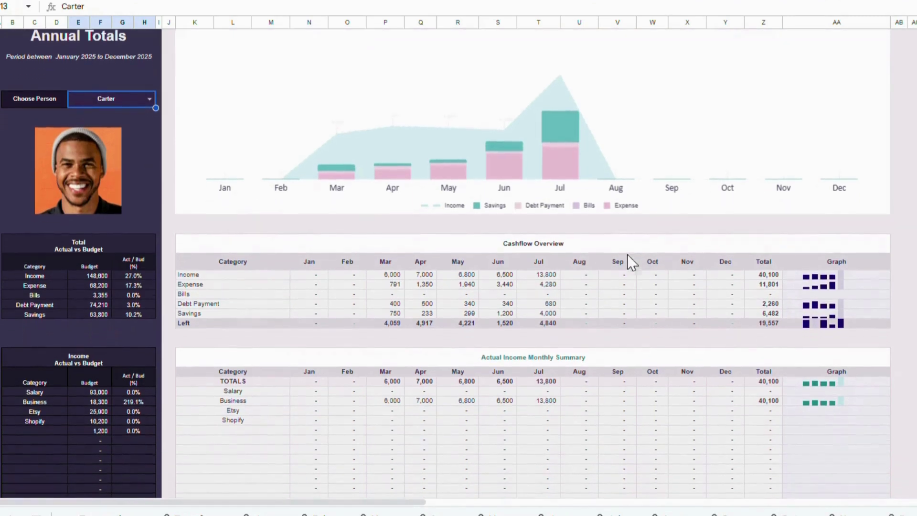
scroll(626, 262, "down", 10)
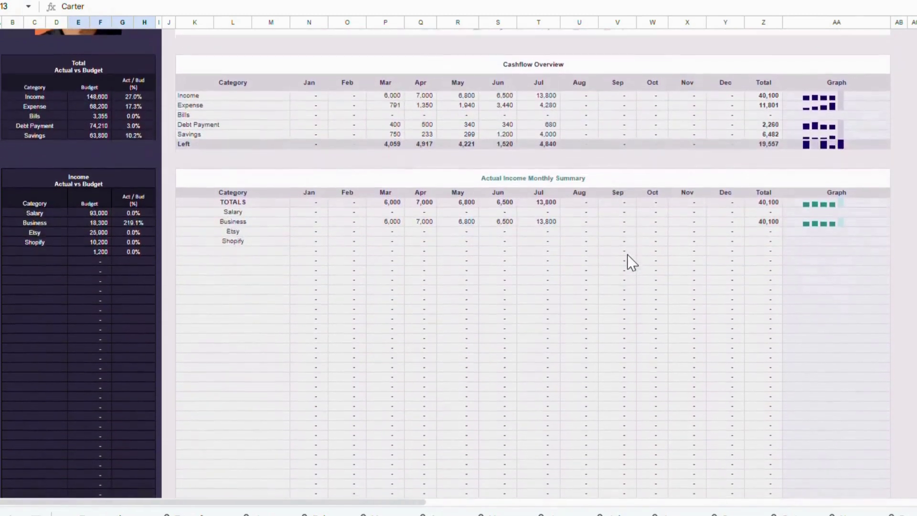
scroll(627, 255, "down", 11)
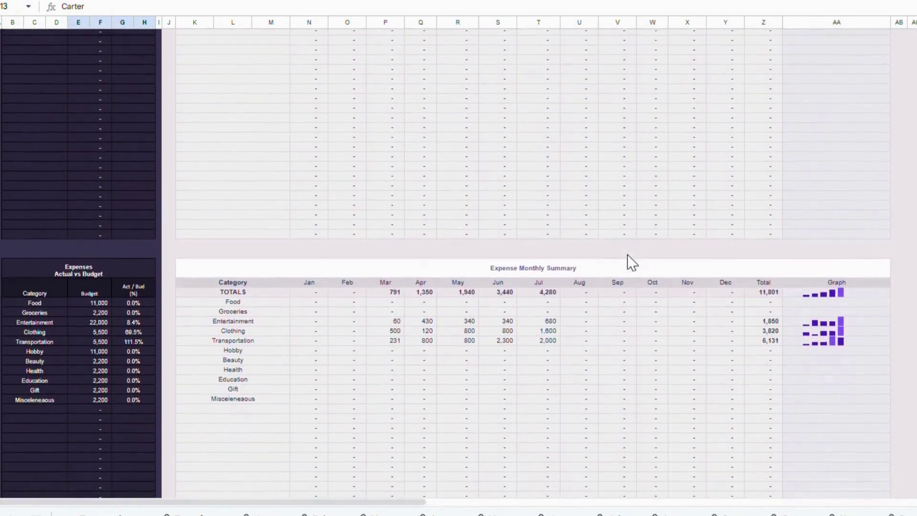
scroll(627, 256, "down", 11)
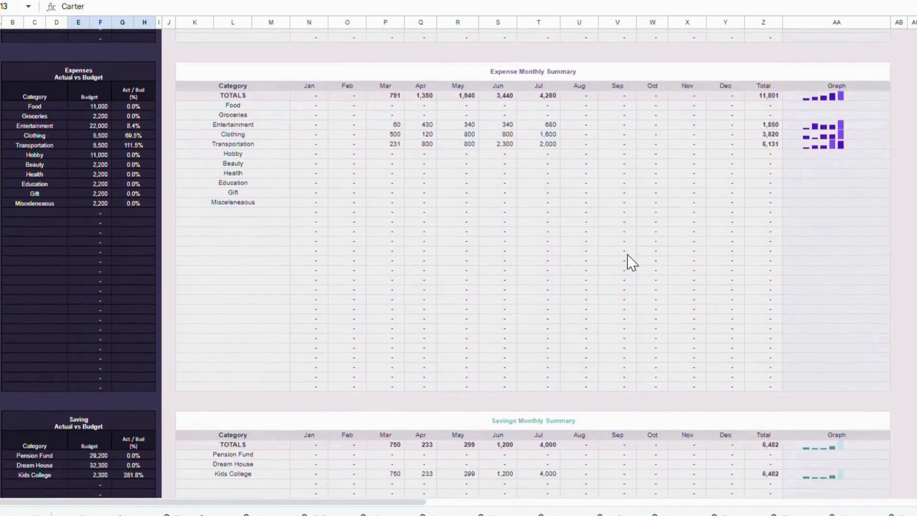
scroll(627, 255, "down", 14)
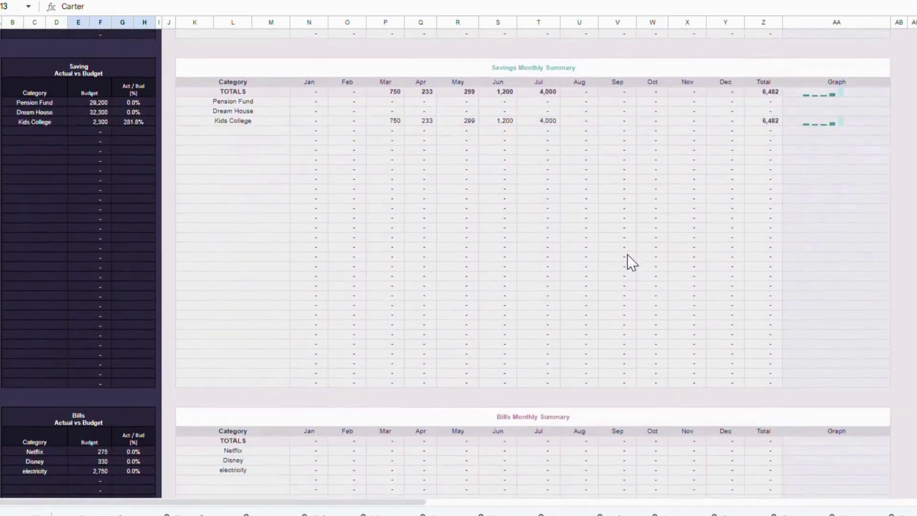
scroll(628, 256, "down", 16)
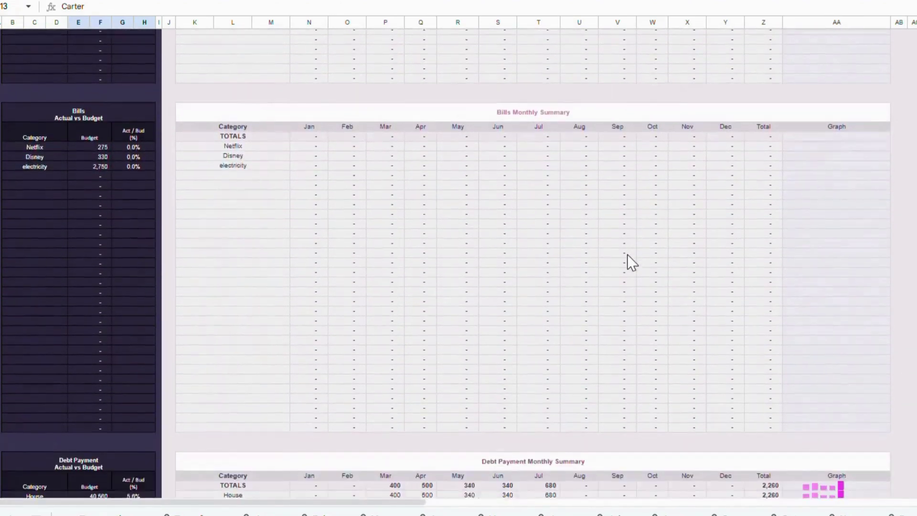
scroll(628, 256, "down", 16)
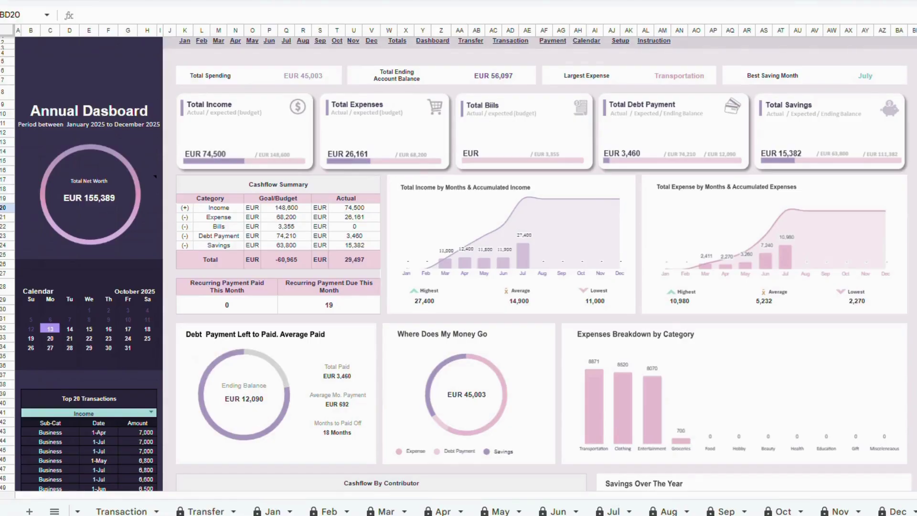
scroll(458, 264, "down", 1)
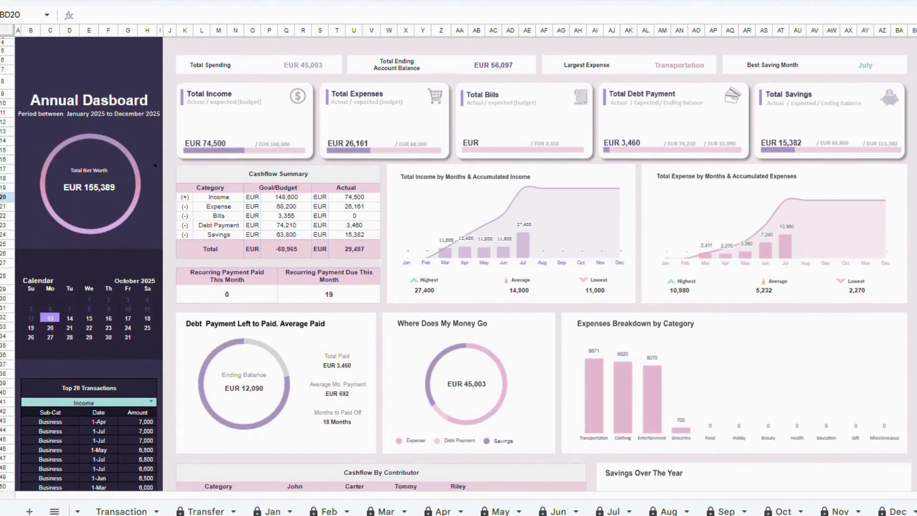
scroll(458, 264, "down", 1)
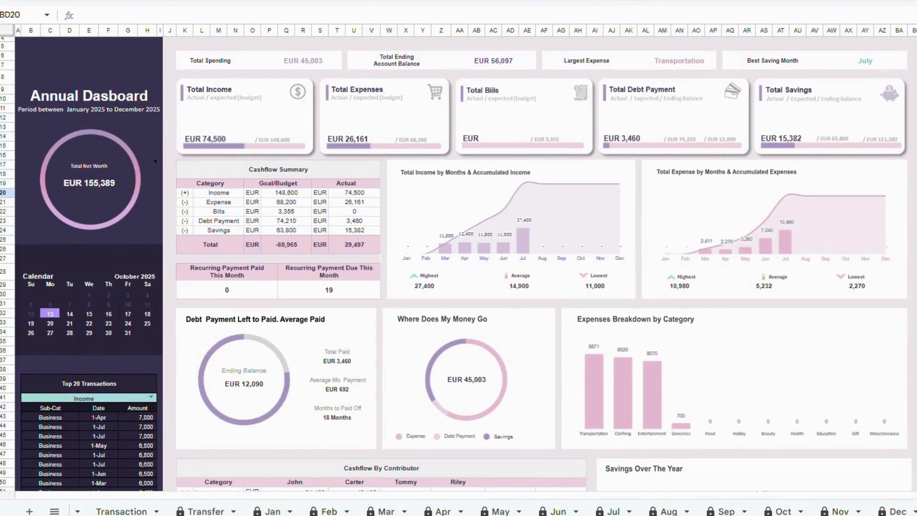
scroll(459, 264, "down", 1)
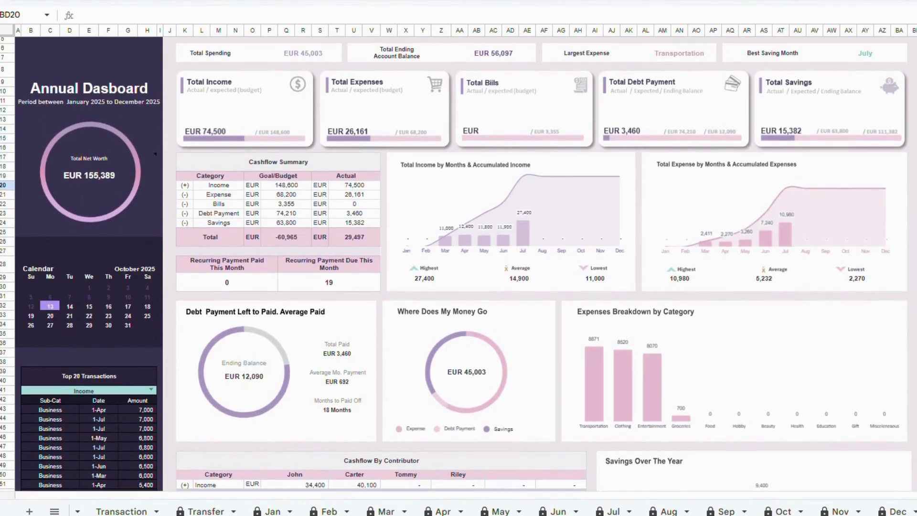
scroll(459, 264, "down", 1)
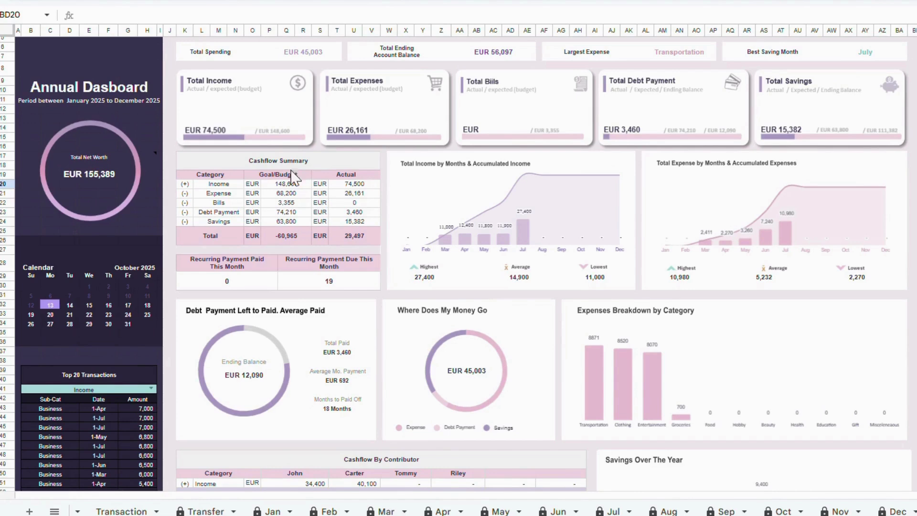
left_click(290, 240)
scroll(290, 240, "down", 3)
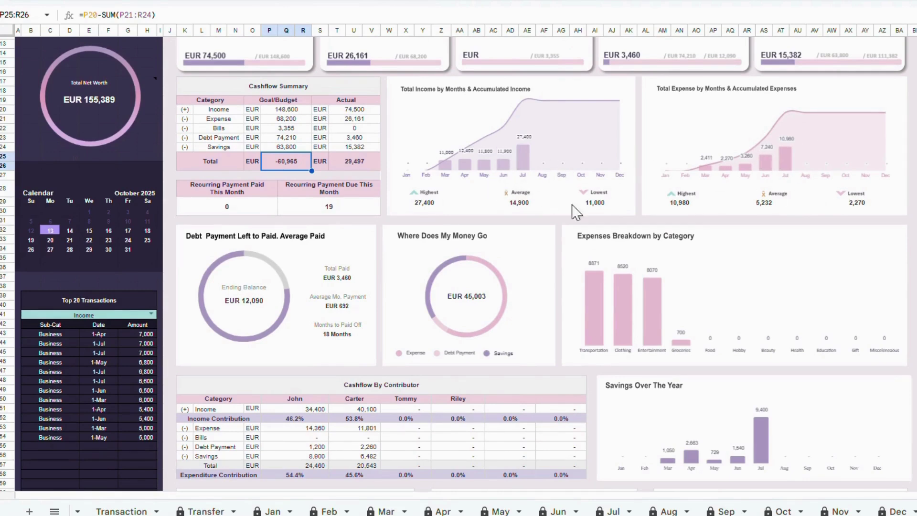
scroll(651, 329, "down", 1)
scroll(651, 328, "down", 3)
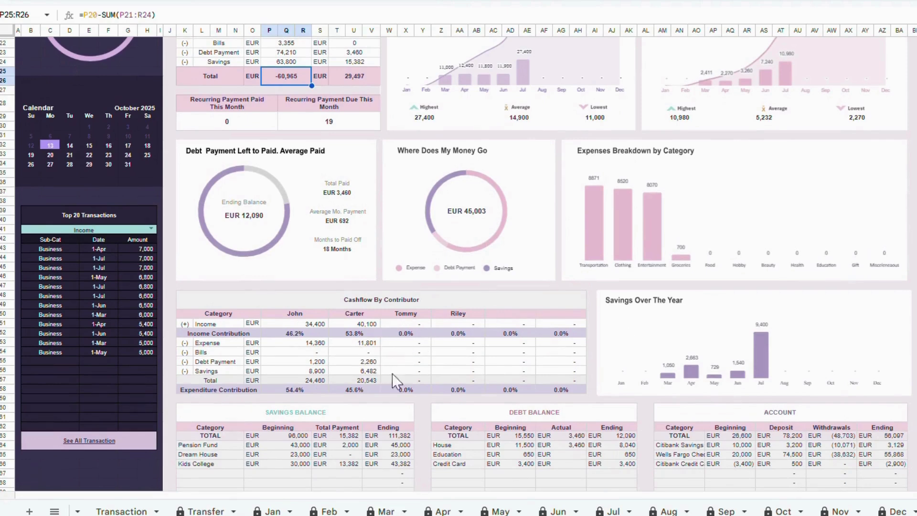
scroll(451, 345, "up", 4)
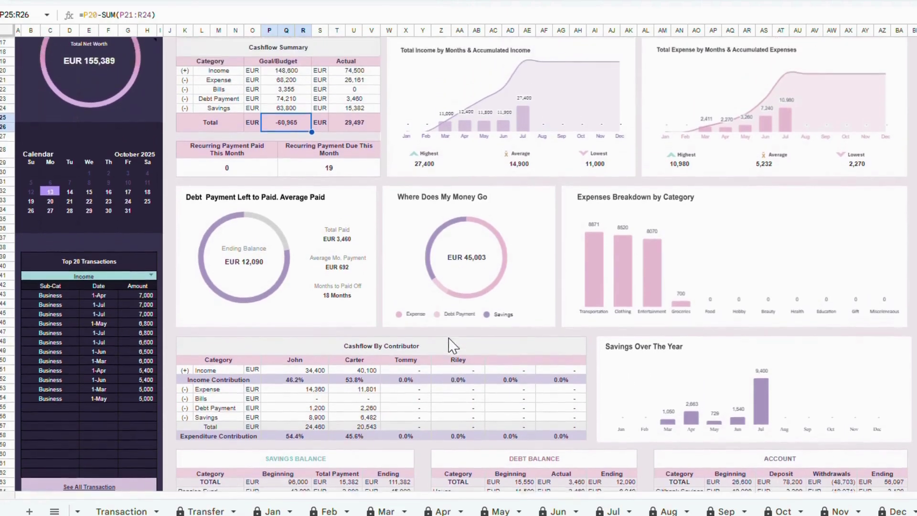
scroll(451, 345, "up", 1)
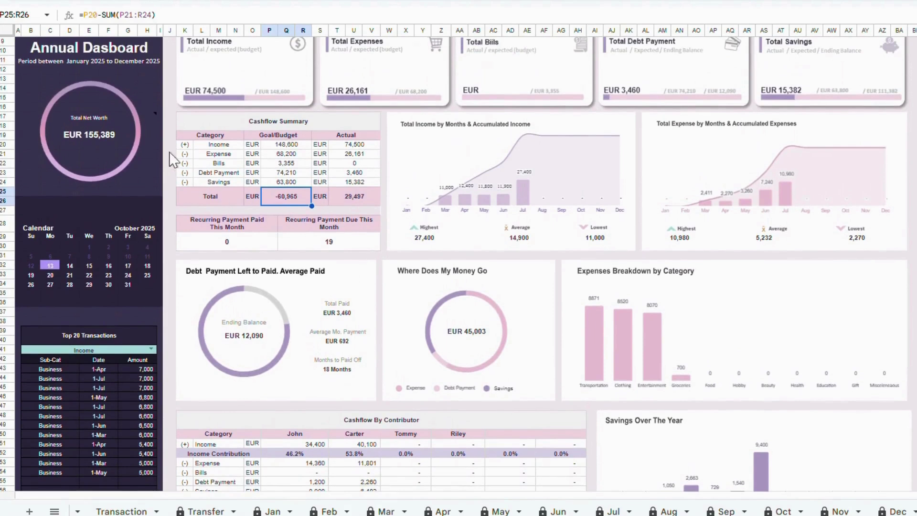
left_click(146, 134)
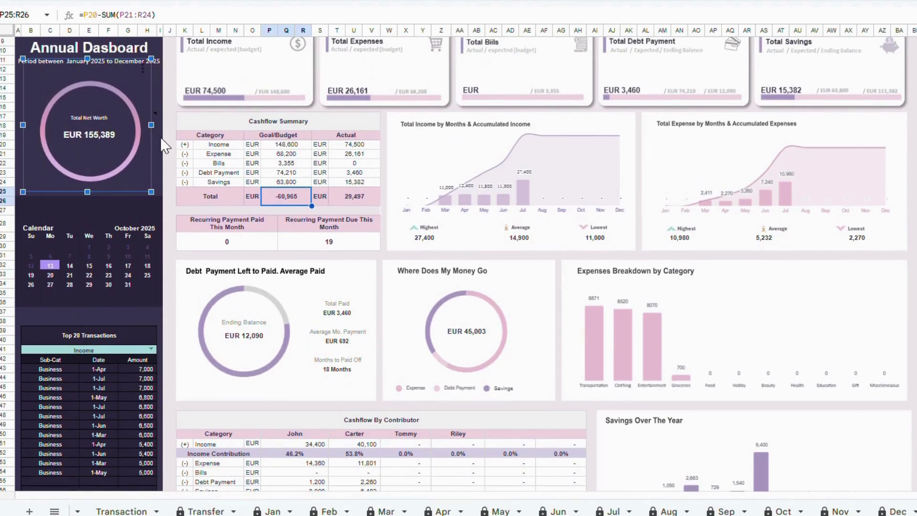
left_click(160, 136)
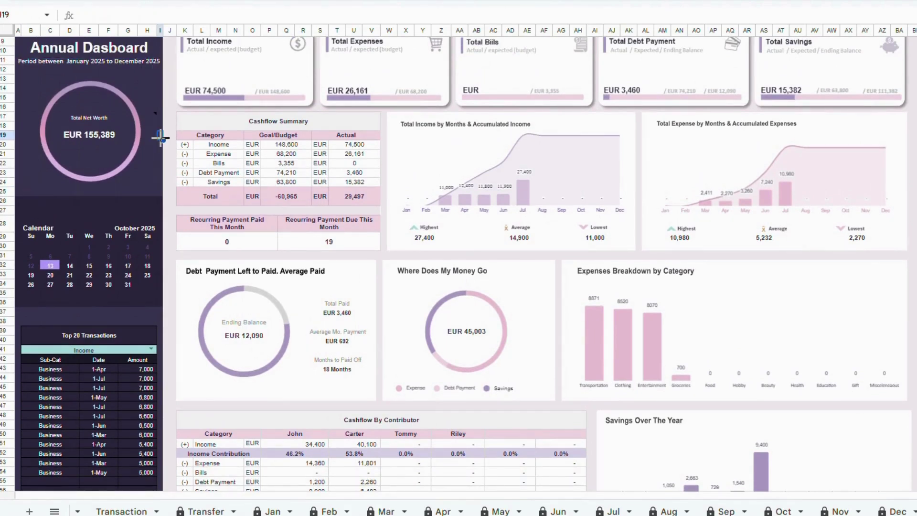
scroll(160, 137, "down", 6)
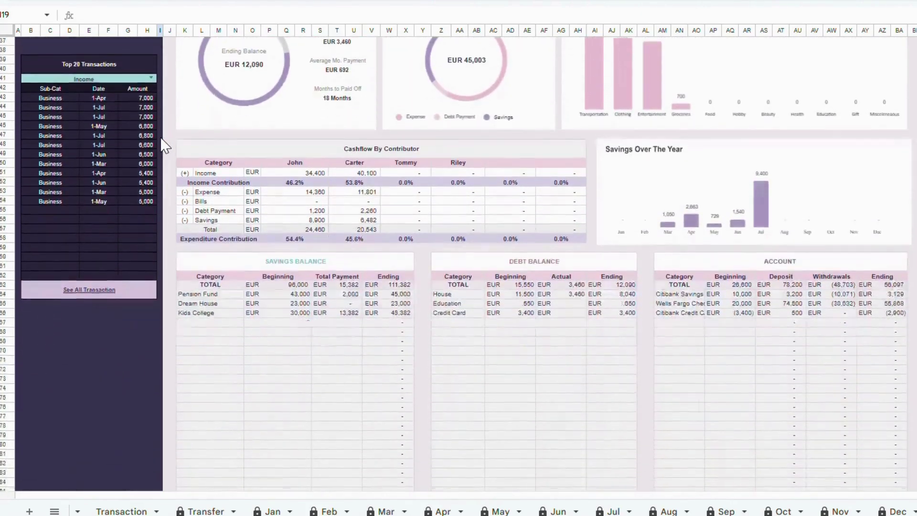
scroll(162, 146, "down", 2)
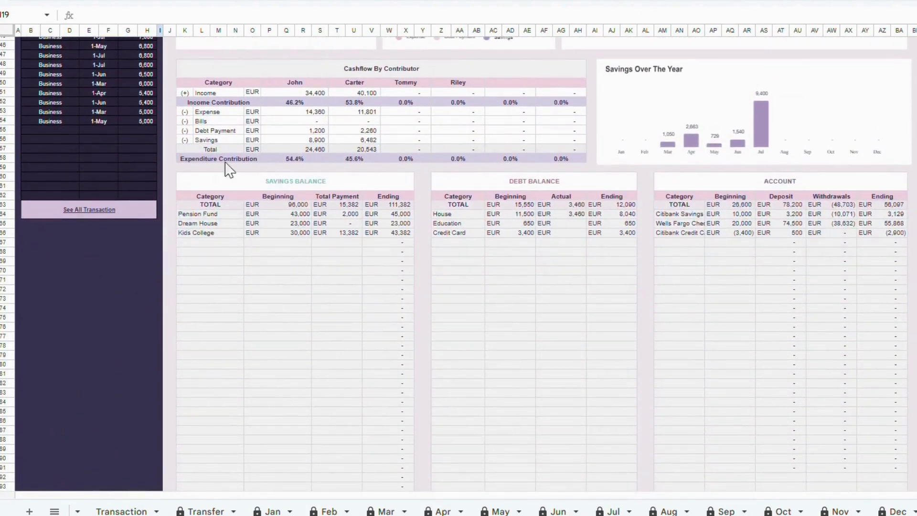
left_click(488, 188)
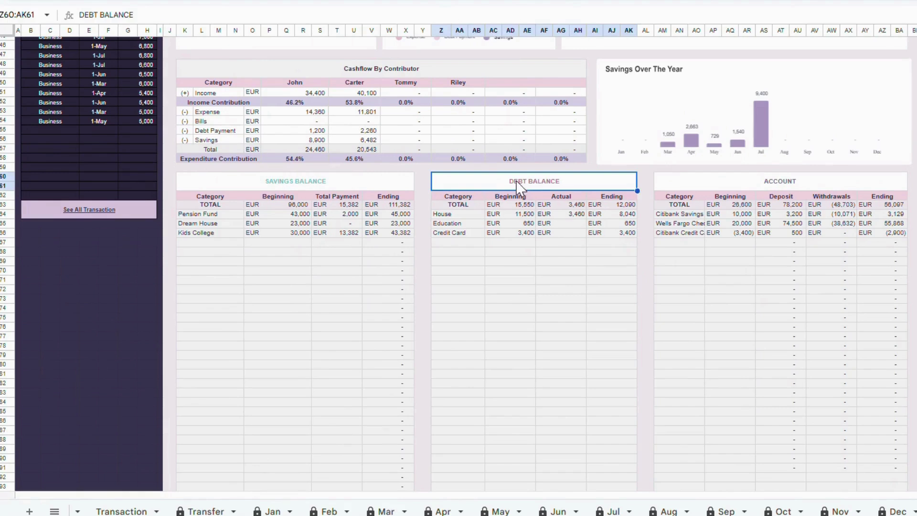
left_click(723, 188)
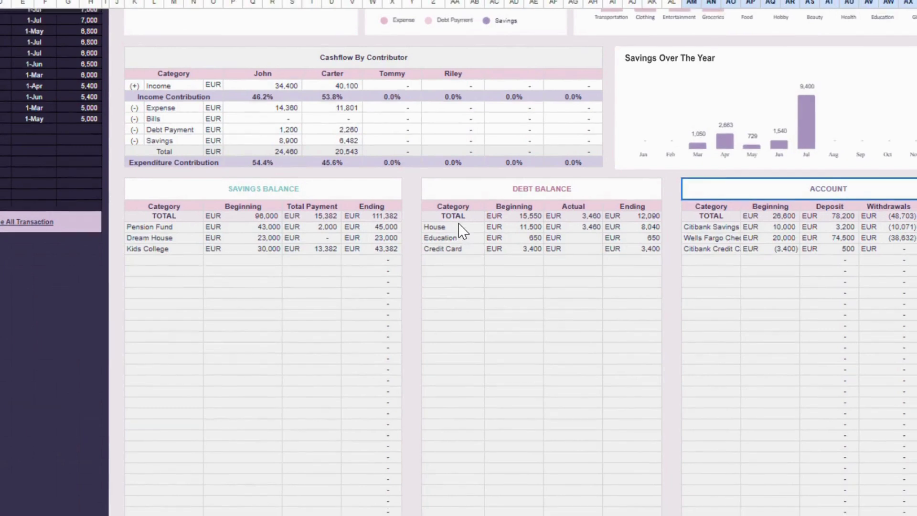
scroll(459, 229, "up", 5)
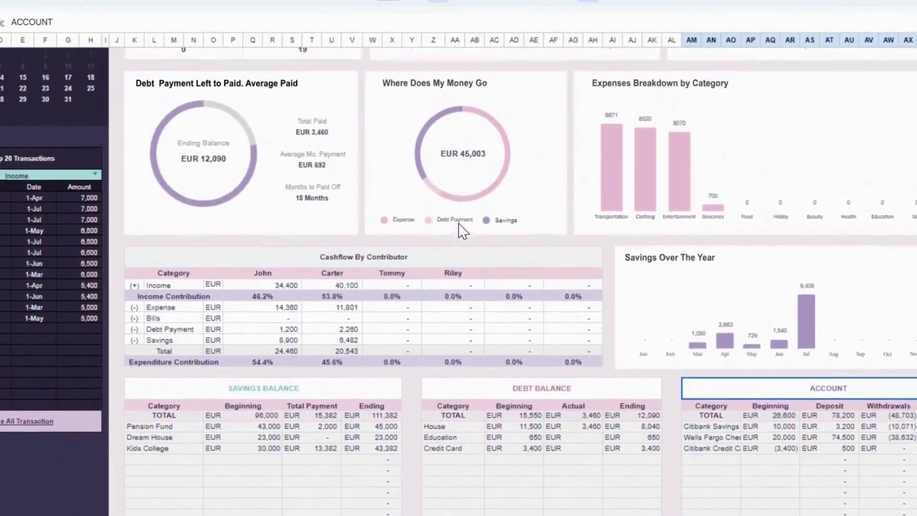
scroll(462, 231, "up", 3)
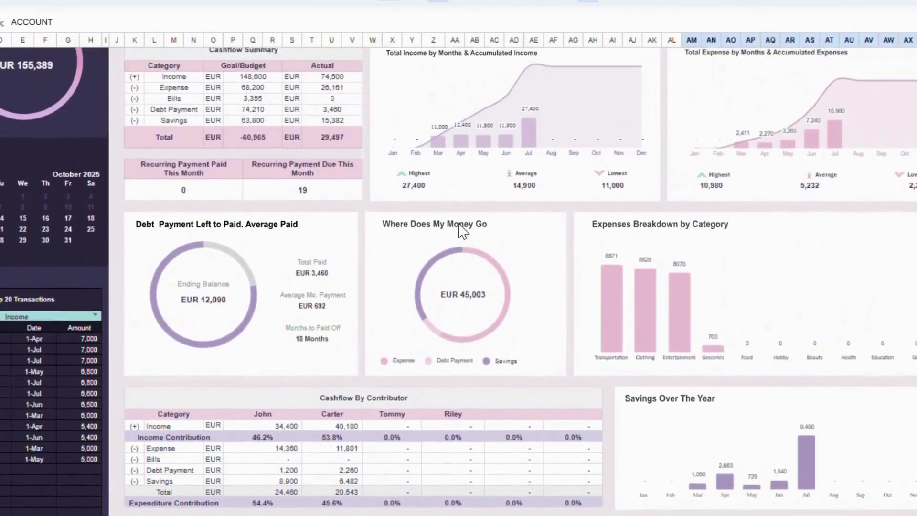
scroll(462, 232, "up", 3)
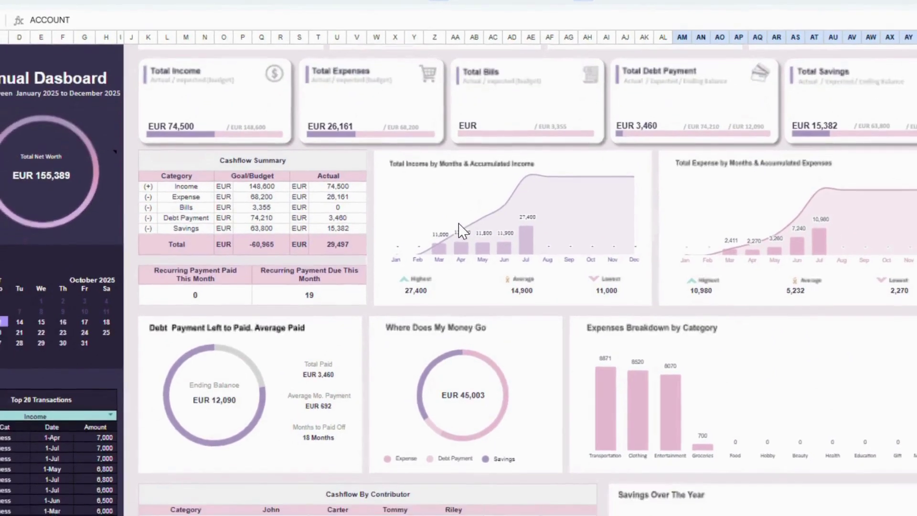
scroll(462, 231, "down", 1)
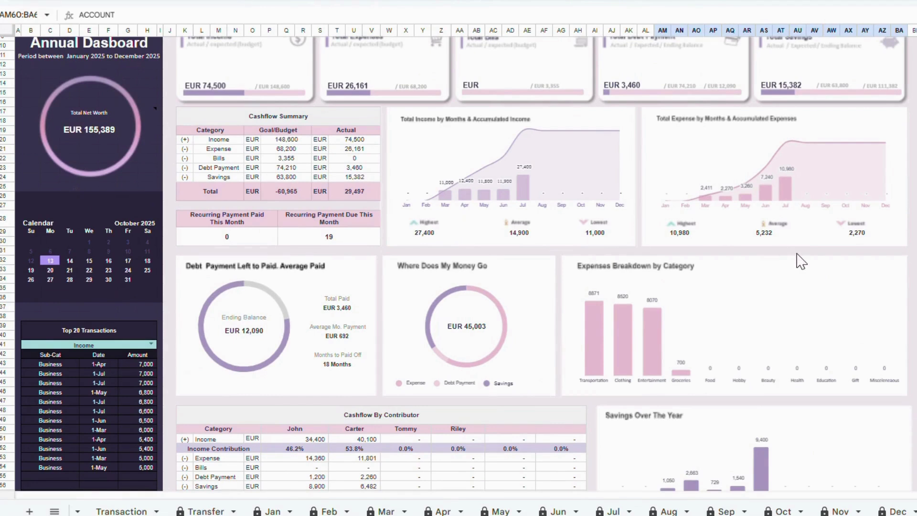
scroll(462, 262, "up", 2)
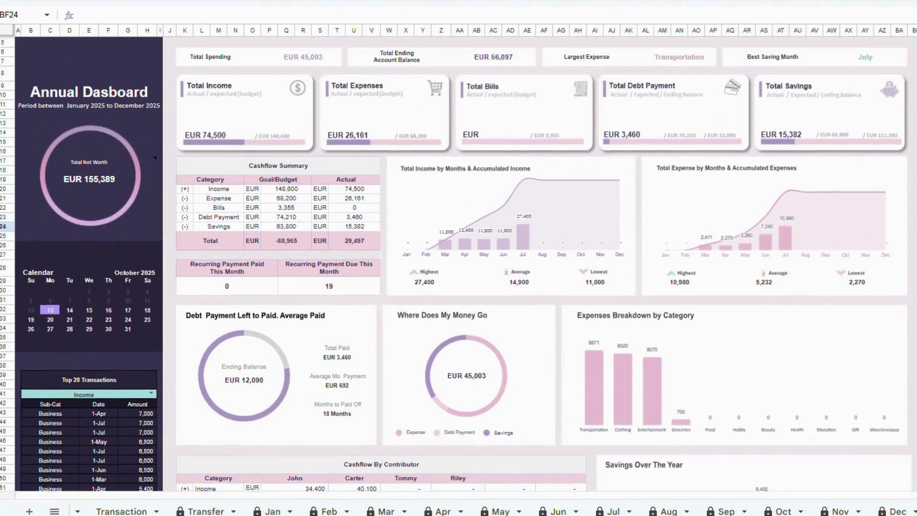